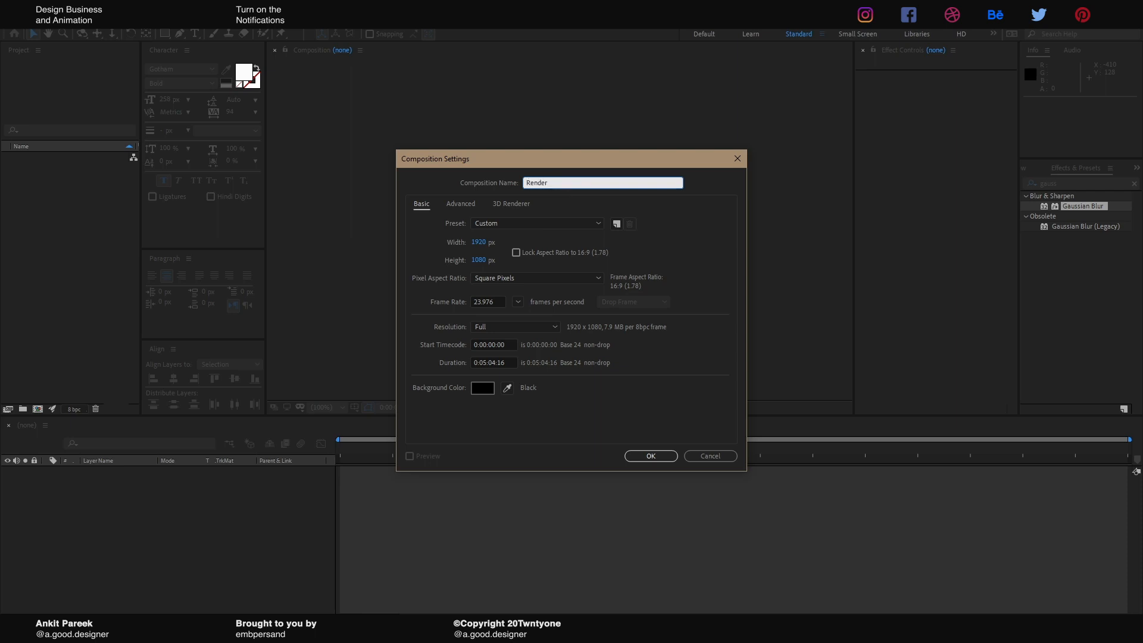
# Step: Set the Render composition's width to 1080 px for a square 1080 x 1080 frame
pyautogui.press('Tab')
pyautogui.press('Tab')
pyautogui.press('Tab')
pyautogui.write('10')
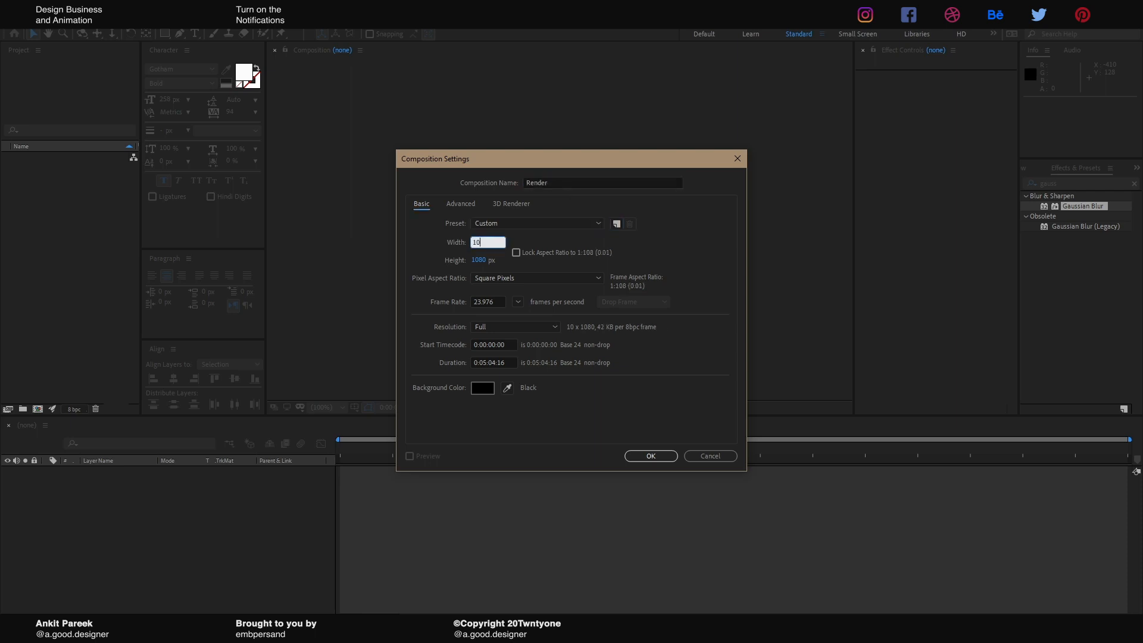
pyautogui.write('80')
pyautogui.press('Tab')
pyautogui.press('Tab')
pyautogui.press('Tab')
pyautogui.press('Tab')
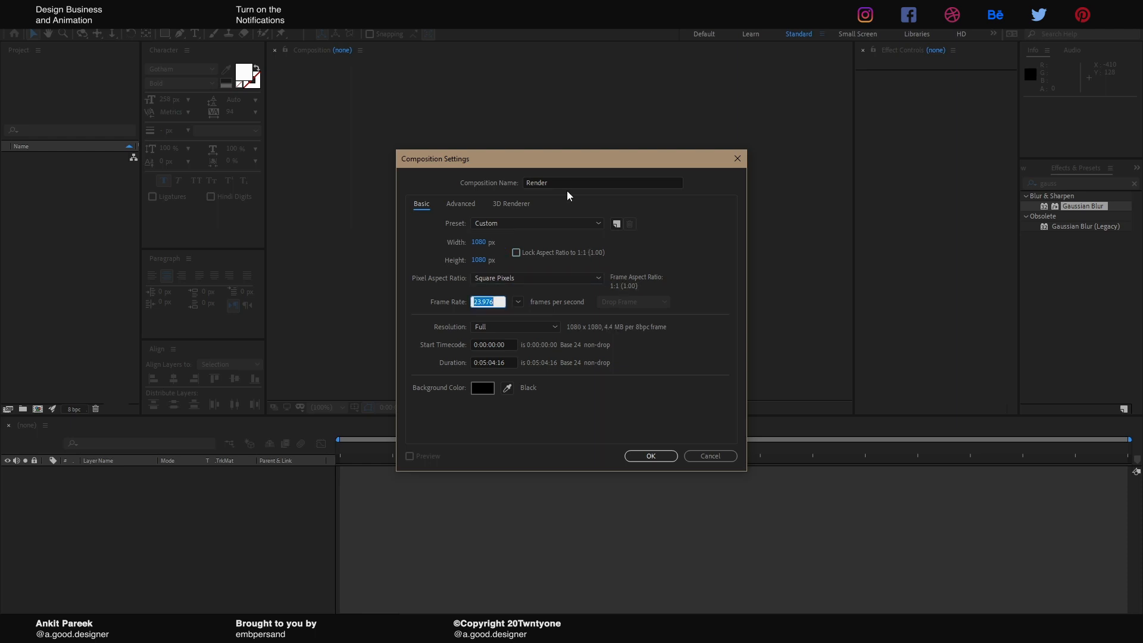
# Step: Set the composition's duration to 0:00:10:00 and create it
pyautogui.press('Tab')
pyautogui.press('Tab')
pyautogui.press('Tab')
pyautogui.press('Tab')
pyautogui.press('Tab')
pyautogui.click(488, 362)
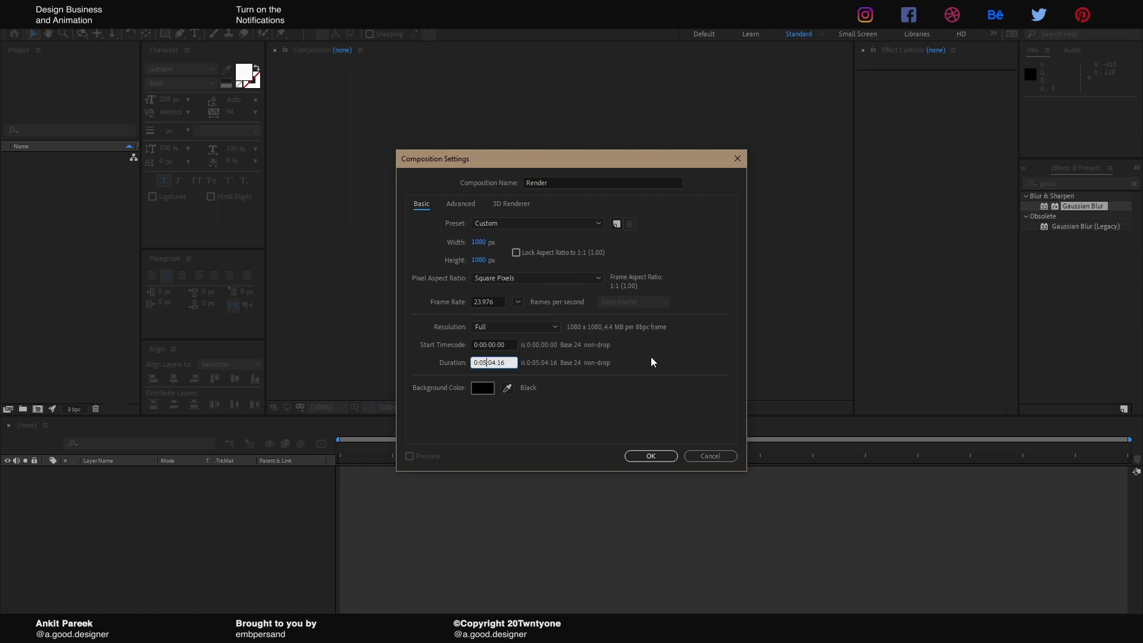
pyautogui.press('BackSpace')
pyautogui.press('BackSpace')
pyautogui.write('00')
pyautogui.press('BackSpace')
pyautogui.press('BackSpace')
pyautogui.write('10')
pyautogui.press('BackSpace')
pyautogui.press('BackSpace')
pyautogui.write('00')
pyautogui.press('Return')
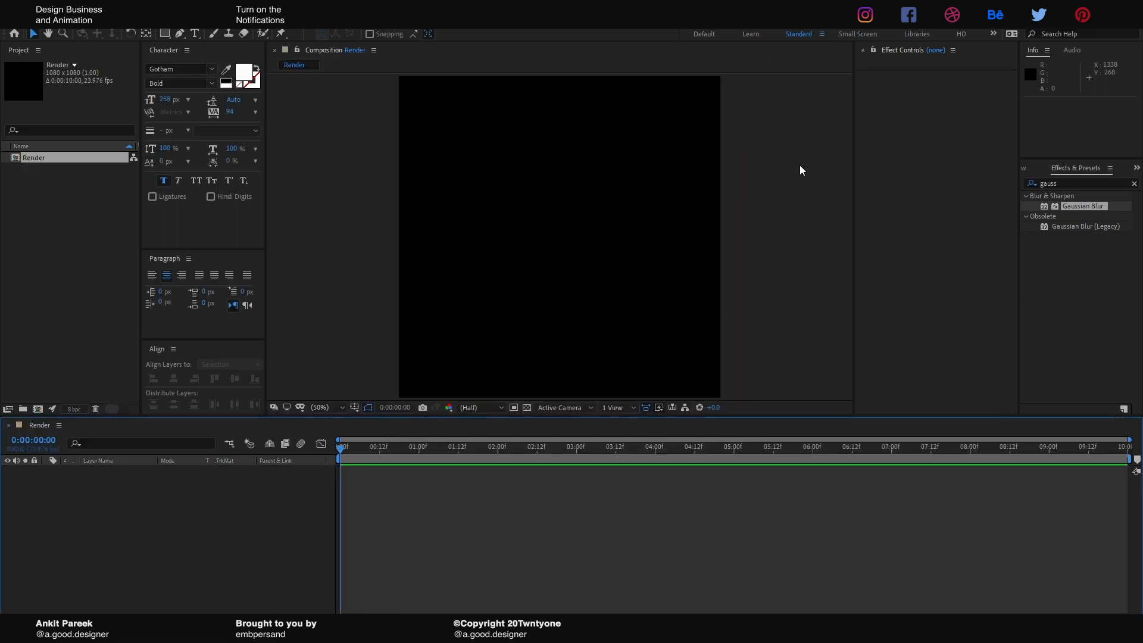
# Step: Create a near-black solid (RGB 14, 14, 14) named Background at composition size and lock its layer
pyautogui.rightClick(118, 524)
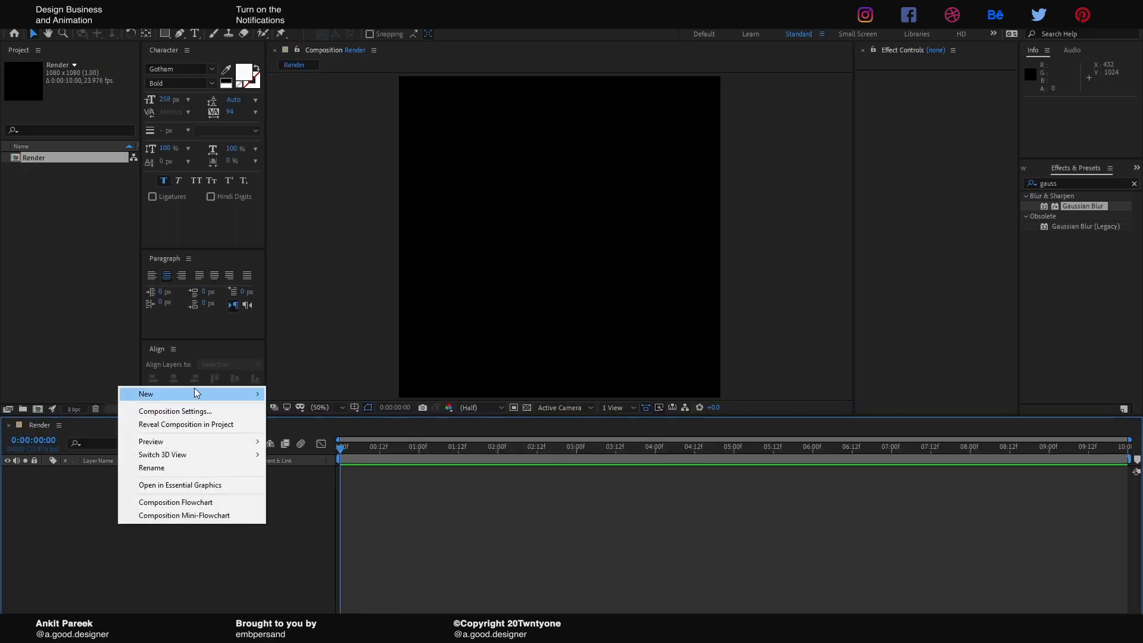
pyautogui.moveTo(194, 393)
pyautogui.click(355, 426)
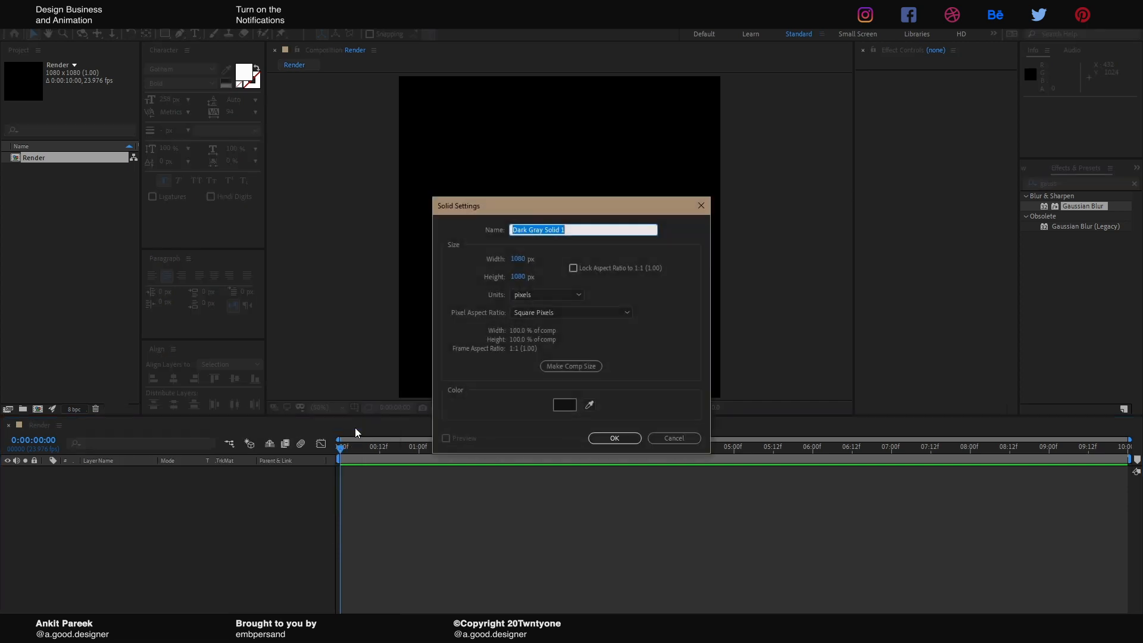
pyautogui.write('Background')
pyautogui.click(564, 405)
pyautogui.click(665, 385)
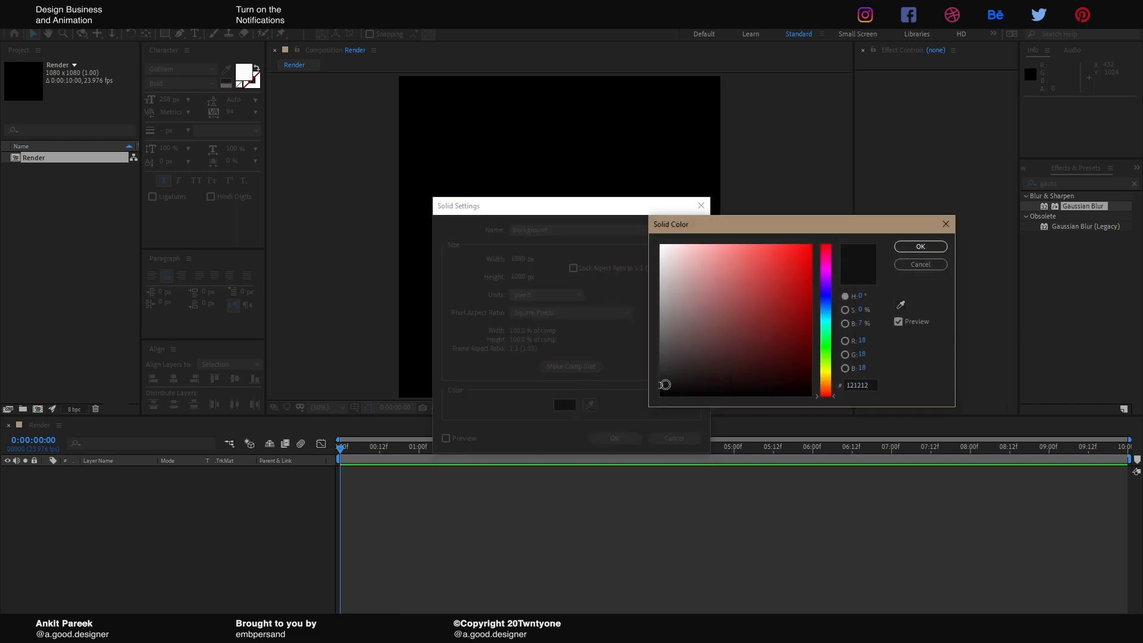
pyautogui.moveTo(665, 385); pyautogui.dragTo(659, 388)
pyautogui.click(913, 248)
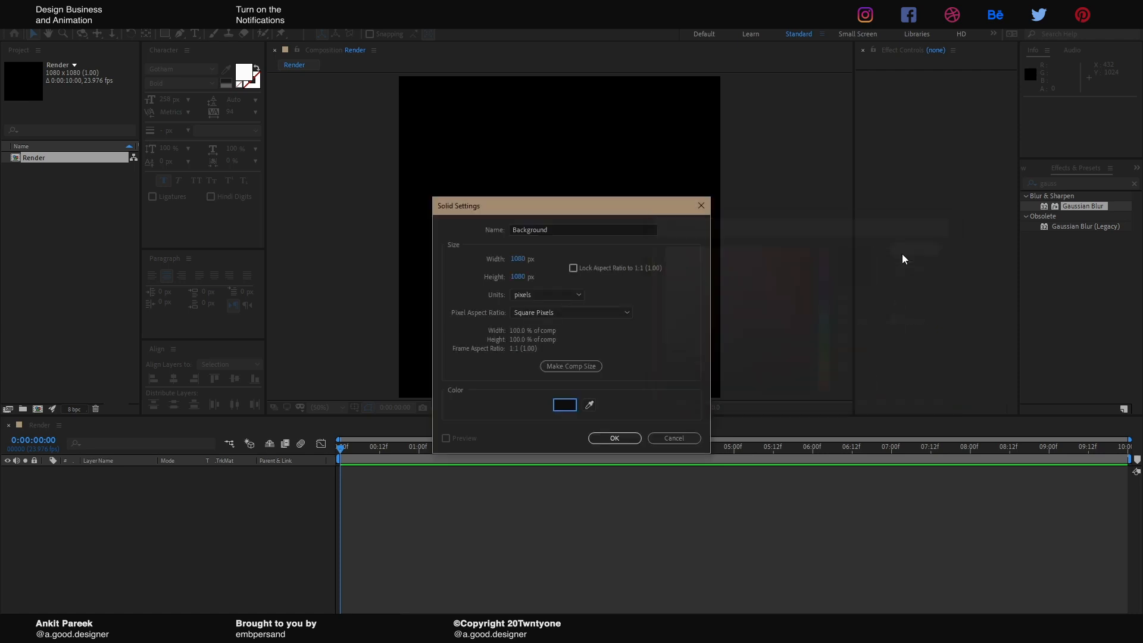
pyautogui.click(630, 440)
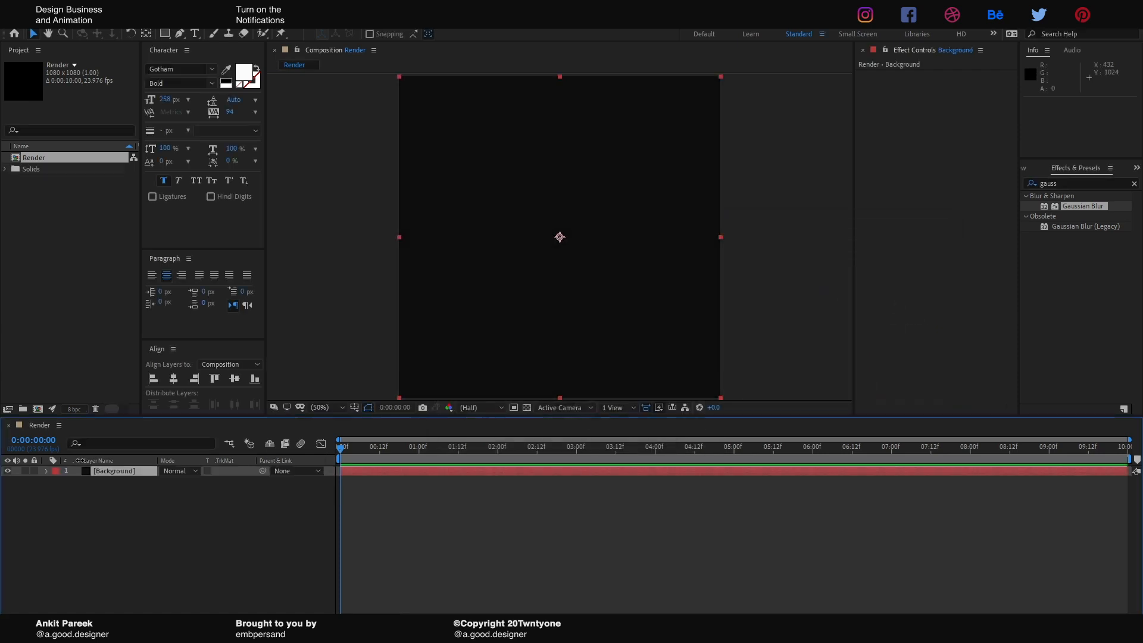
pyautogui.click(34, 470)
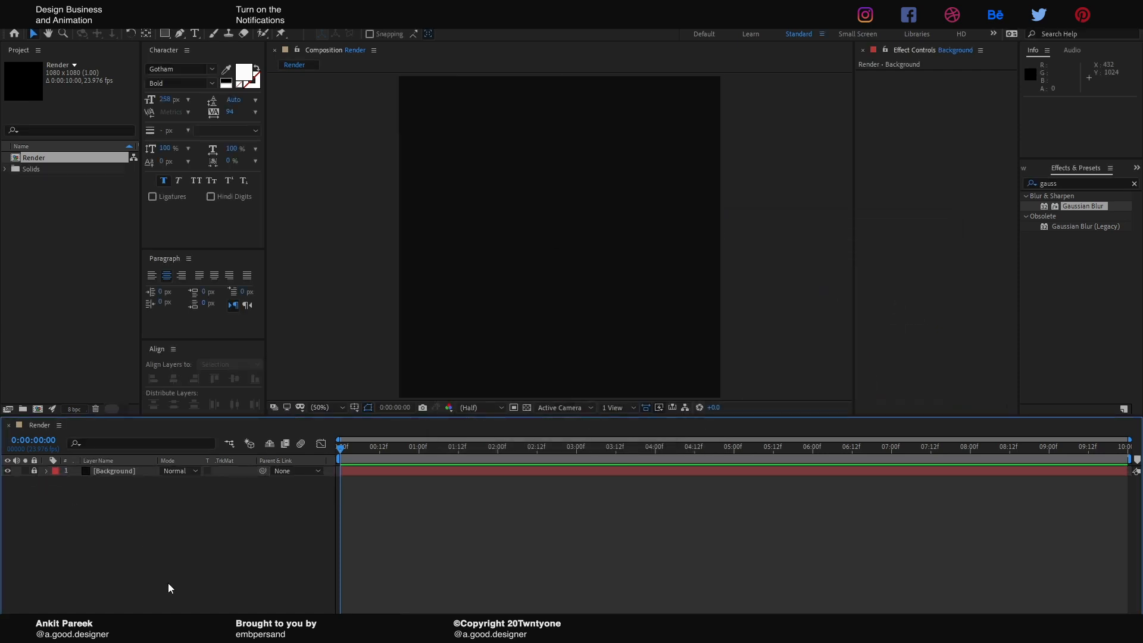
# Step: Add a text layer reading LIGHT in the composition
pyautogui.click(194, 34)
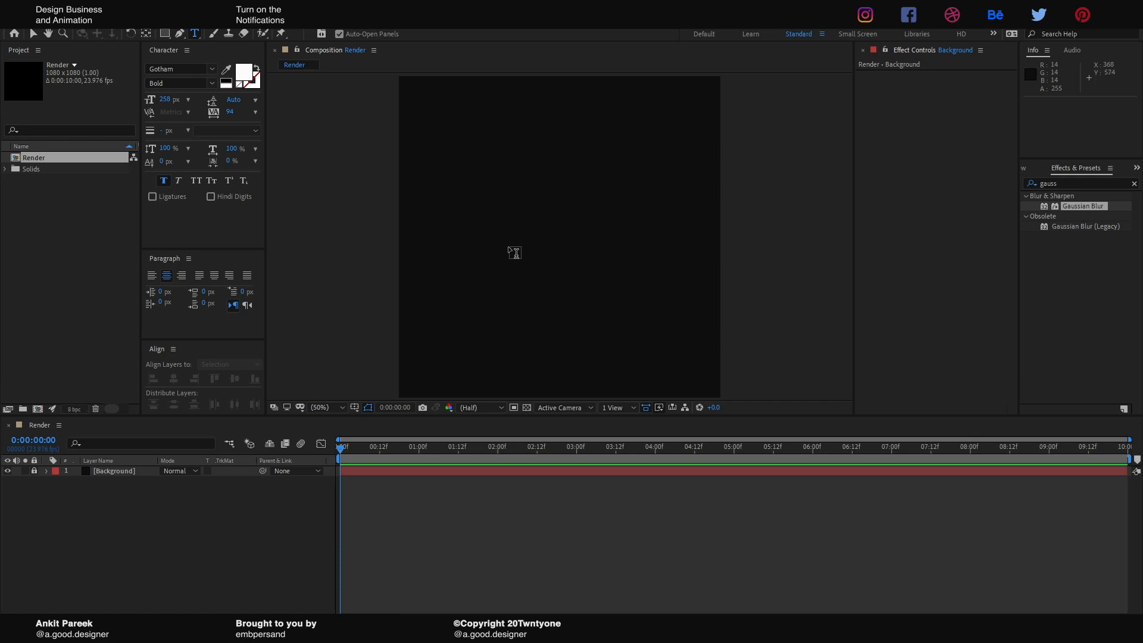
pyautogui.click(509, 256)
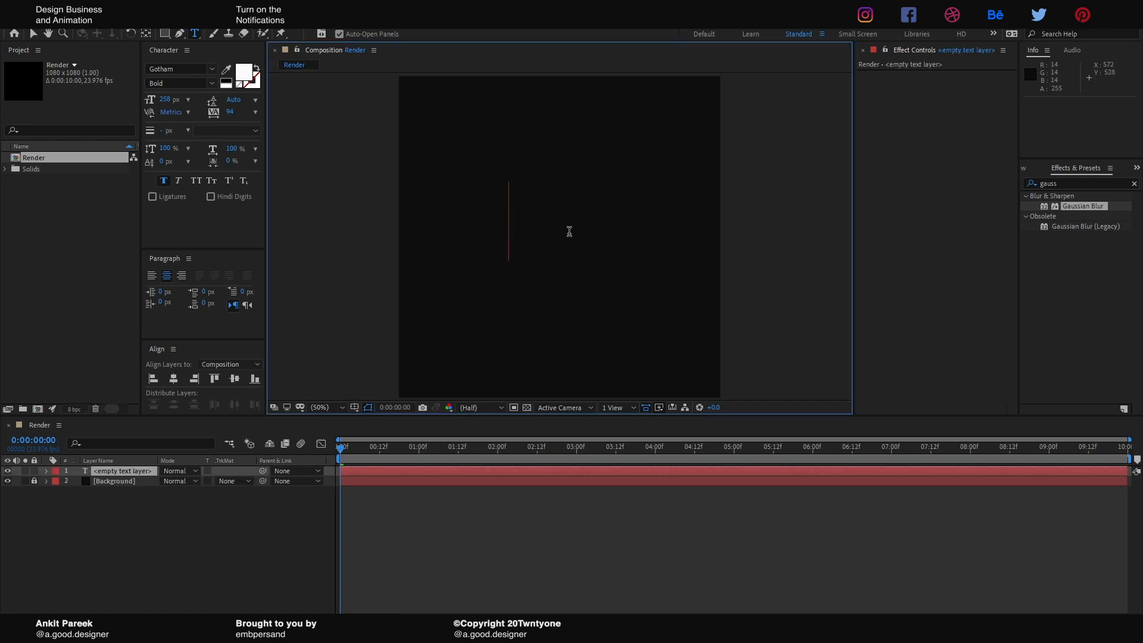
pyautogui.write('LIGH')
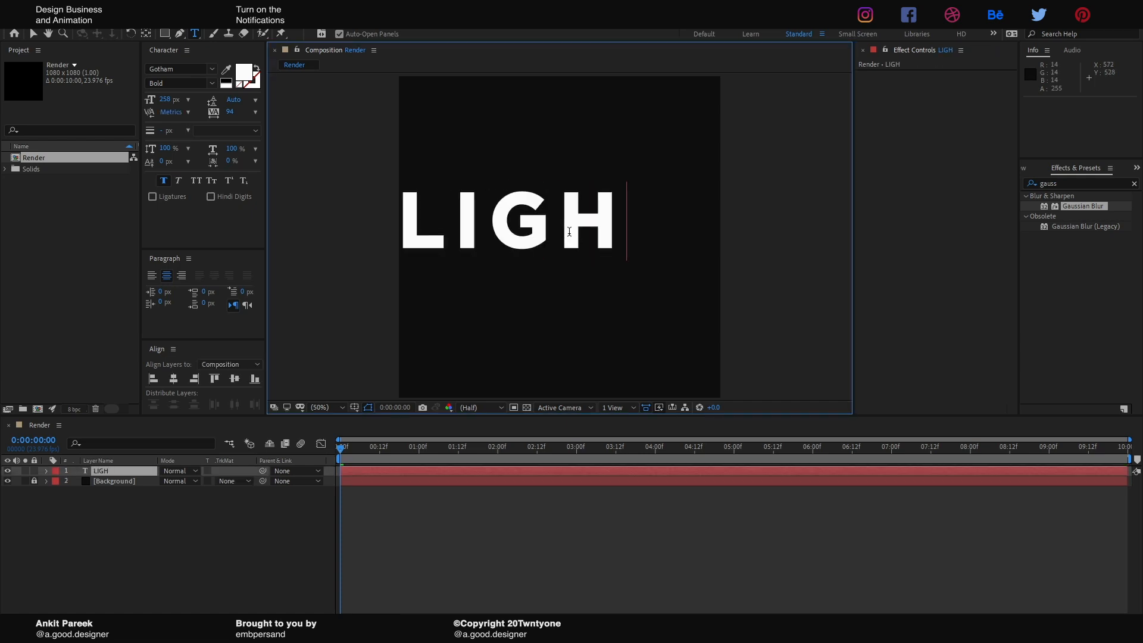
pyautogui.write('T')
pyautogui.press('Escape')
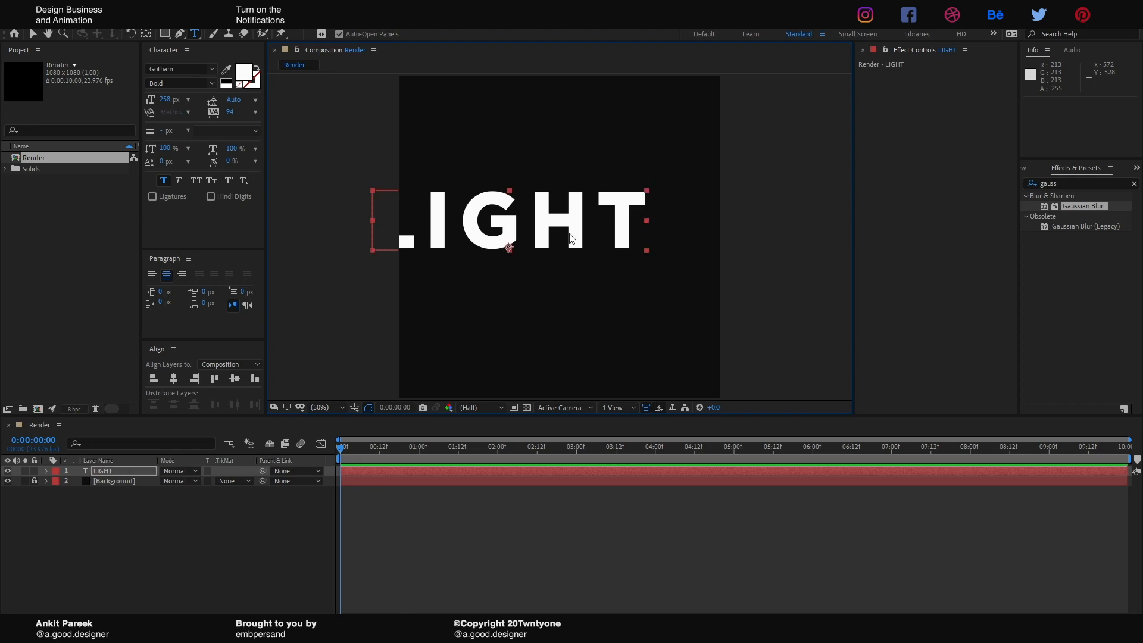
# Step: Centre the LIGHT text horizontally and vertically in the composition and deselect it
pyautogui.press('v')
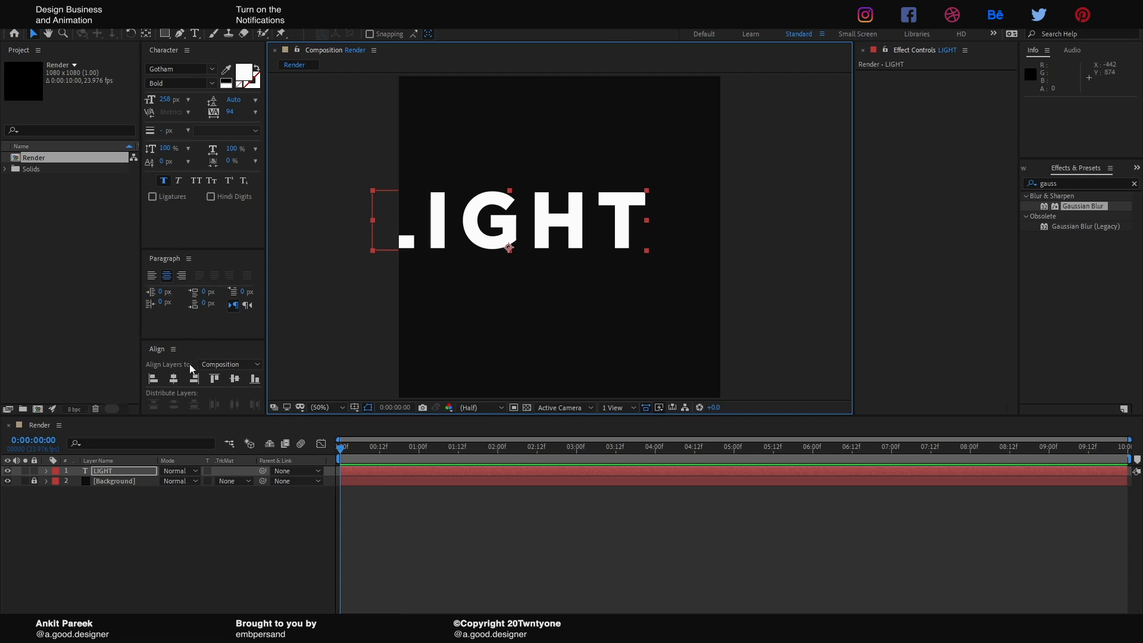
pyautogui.click(179, 379)
pyautogui.click(238, 382)
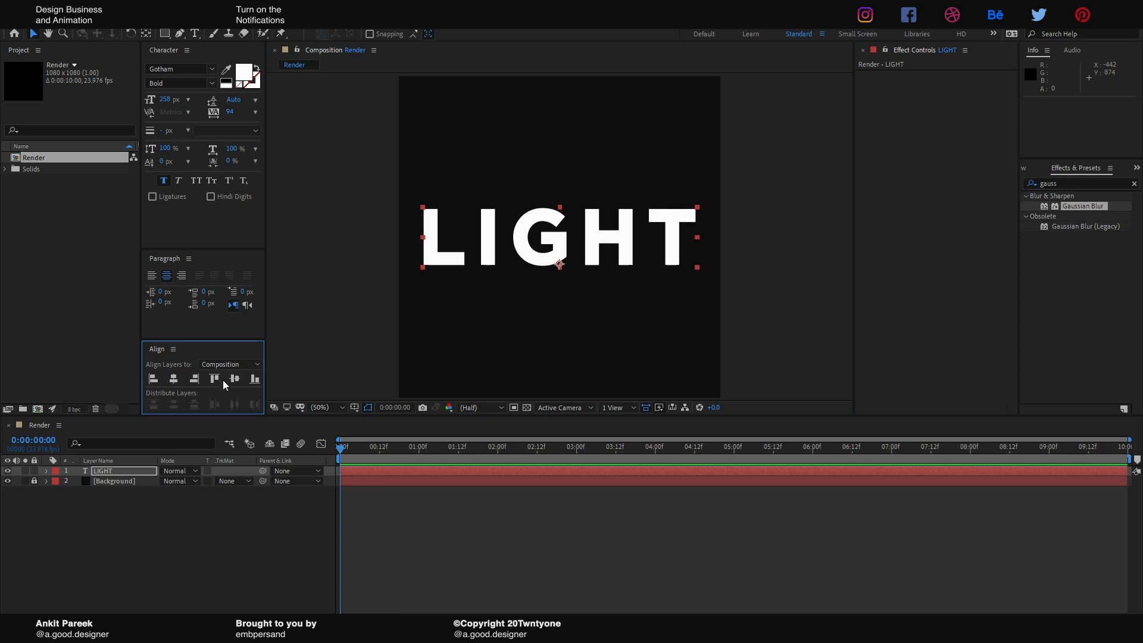
pyautogui.click(726, 311)
# Step: Search the effects for "cc radial" and apply CC Radial Fast Blur to the LIGHT text layer
pyautogui.click(1137, 184)
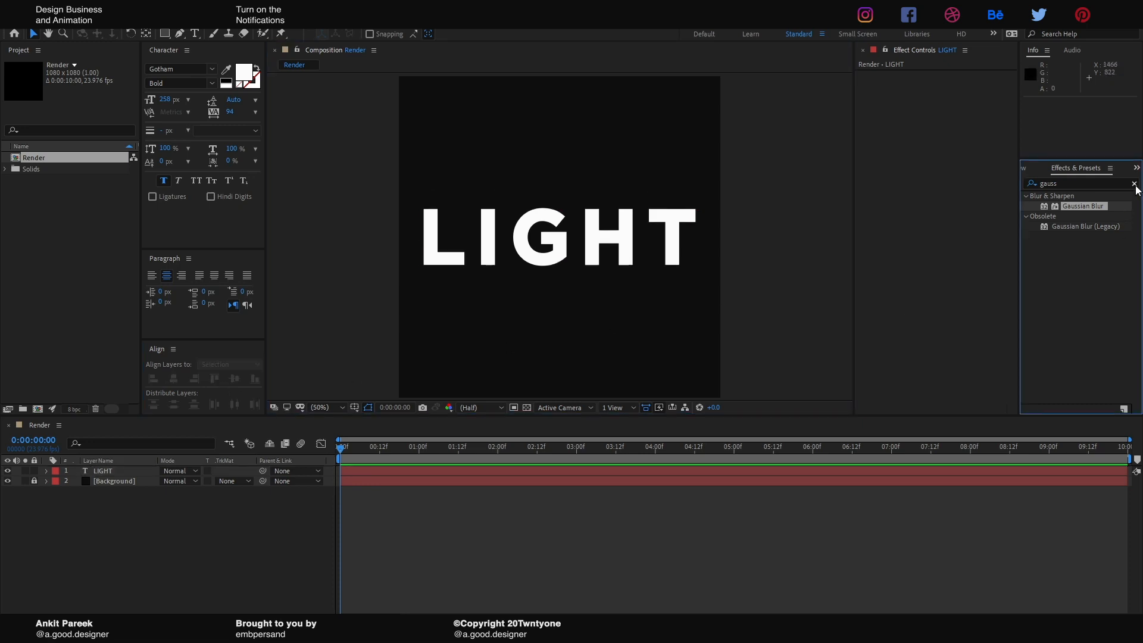
pyautogui.click(1134, 184)
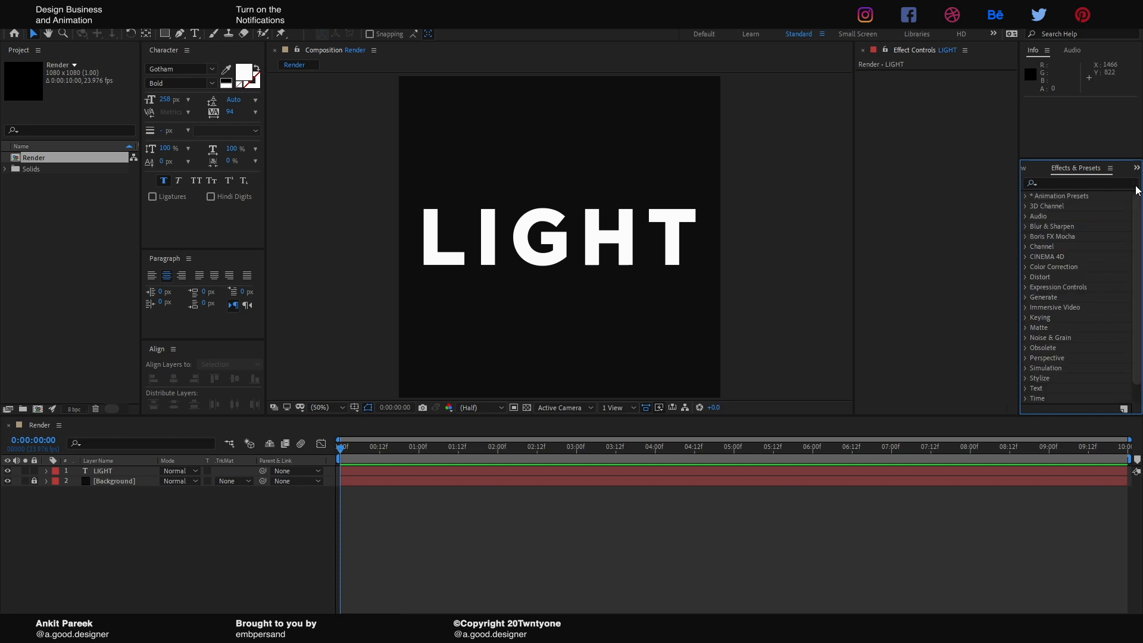
pyautogui.click(1087, 183)
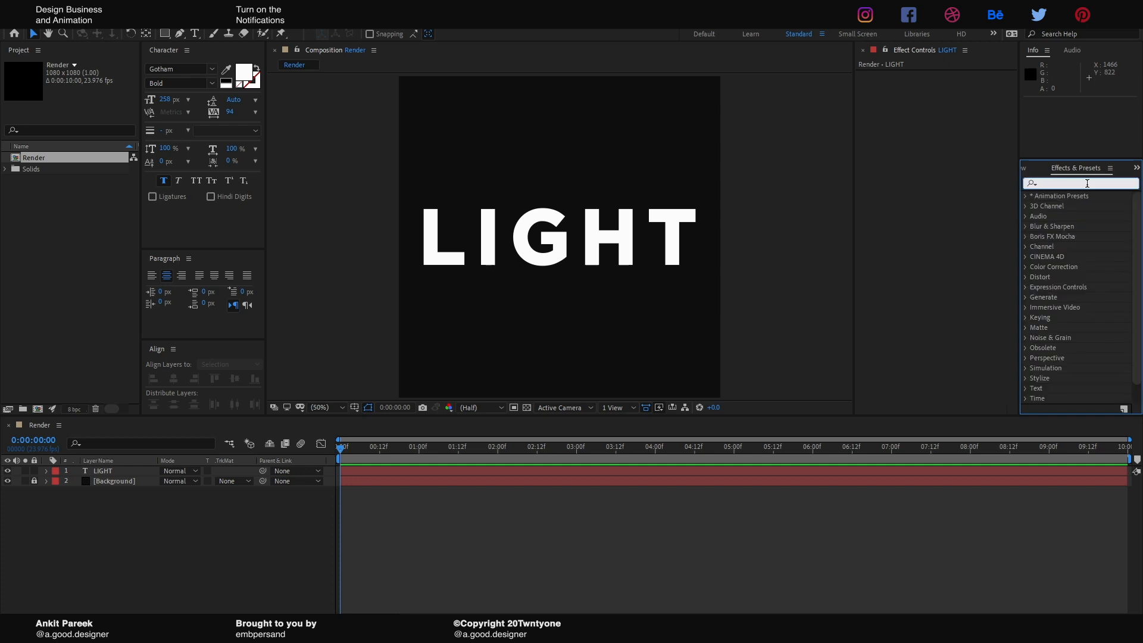
pyautogui.write('cc')
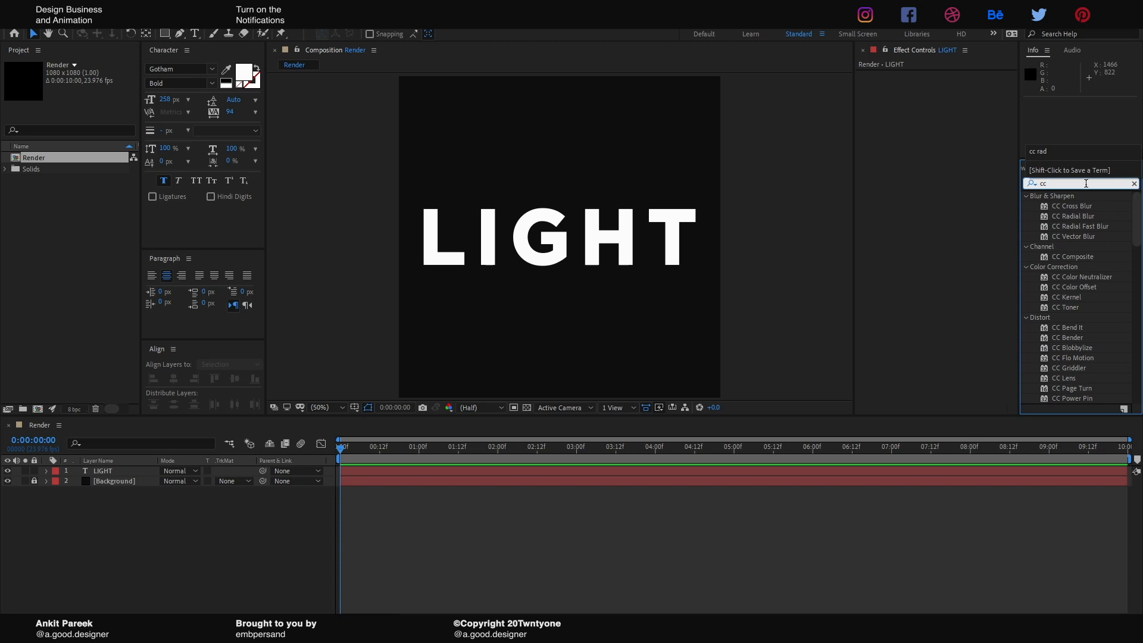
pyautogui.write(' radial')
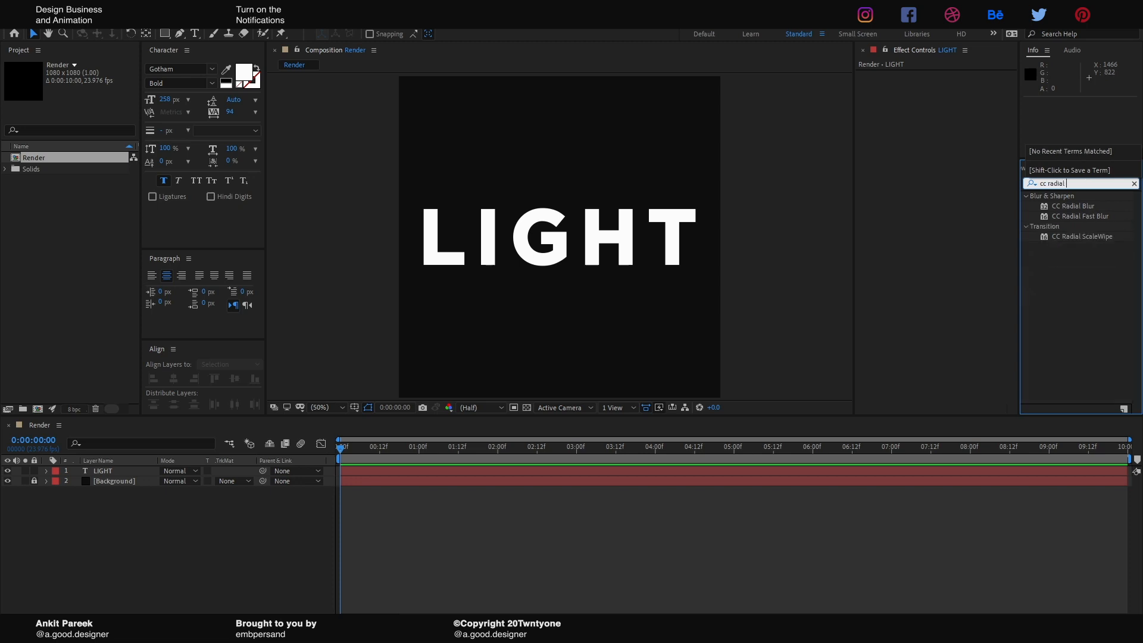
pyautogui.moveTo(1069, 216); pyautogui.dragTo(956, 180)
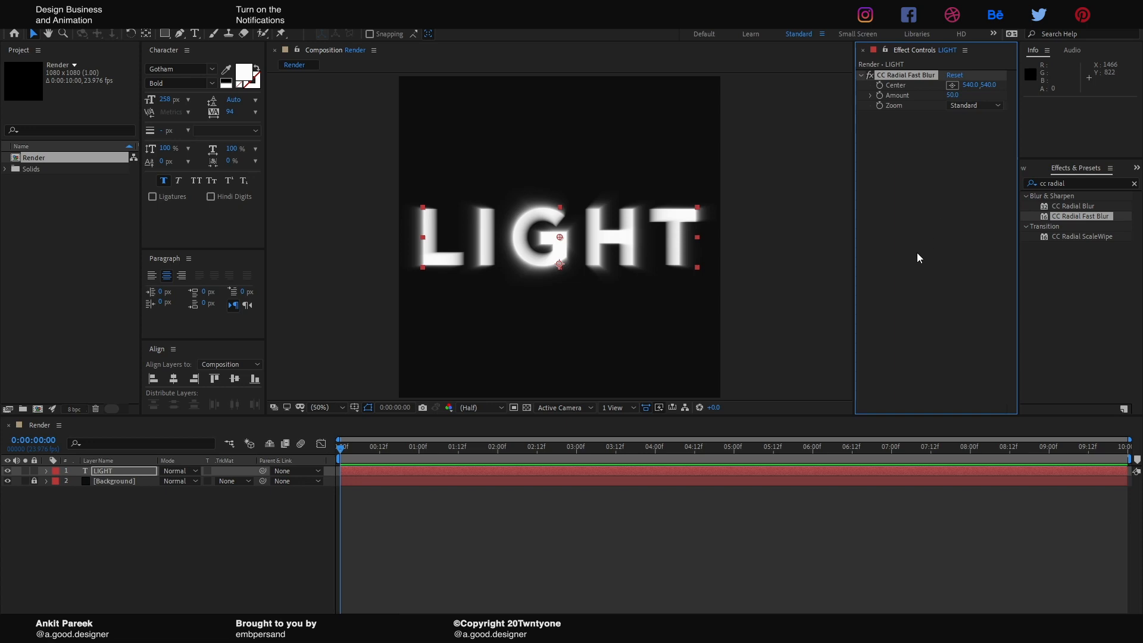
# Step: Try CC Radial Fast Blur amounts of 100, 75, 80 and 94 on the LIGHT text
pyautogui.click(953, 95)
pyautogui.write('100')
pyautogui.press('Return')
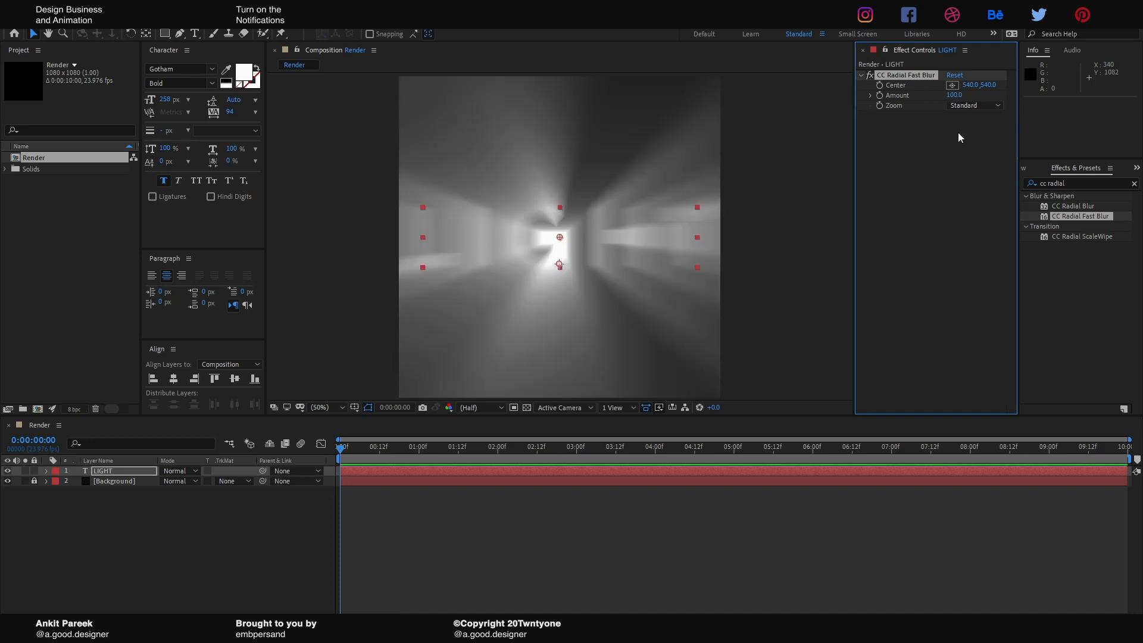
pyautogui.click(954, 96)
pyautogui.write('75')
pyautogui.press('Return')
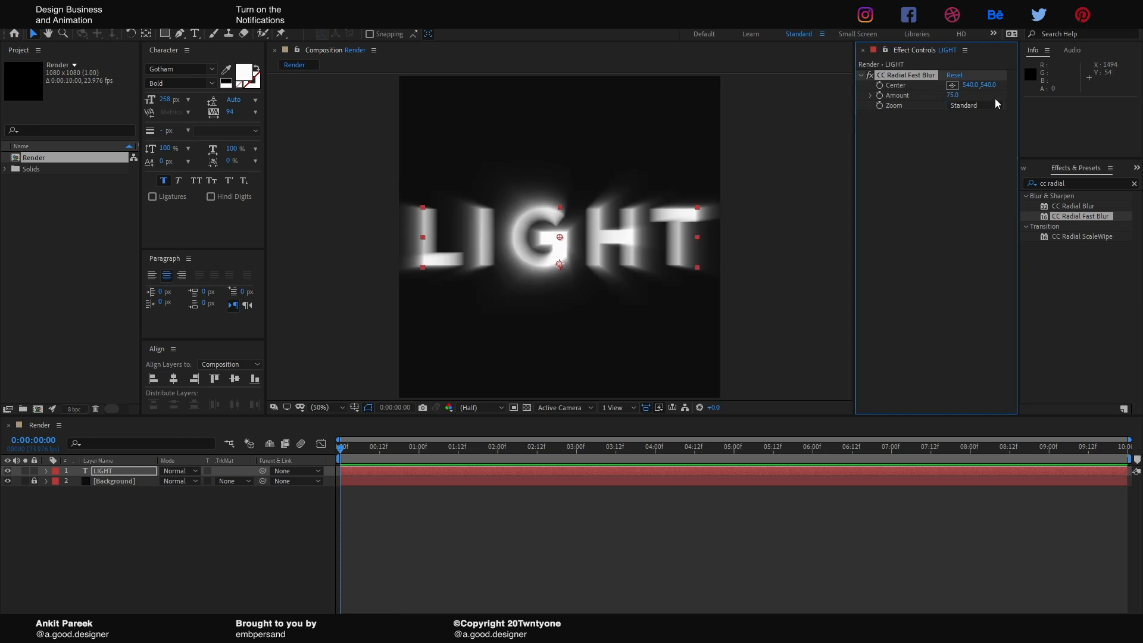
pyautogui.click(955, 96)
pyautogui.write('80')
pyautogui.press('Return')
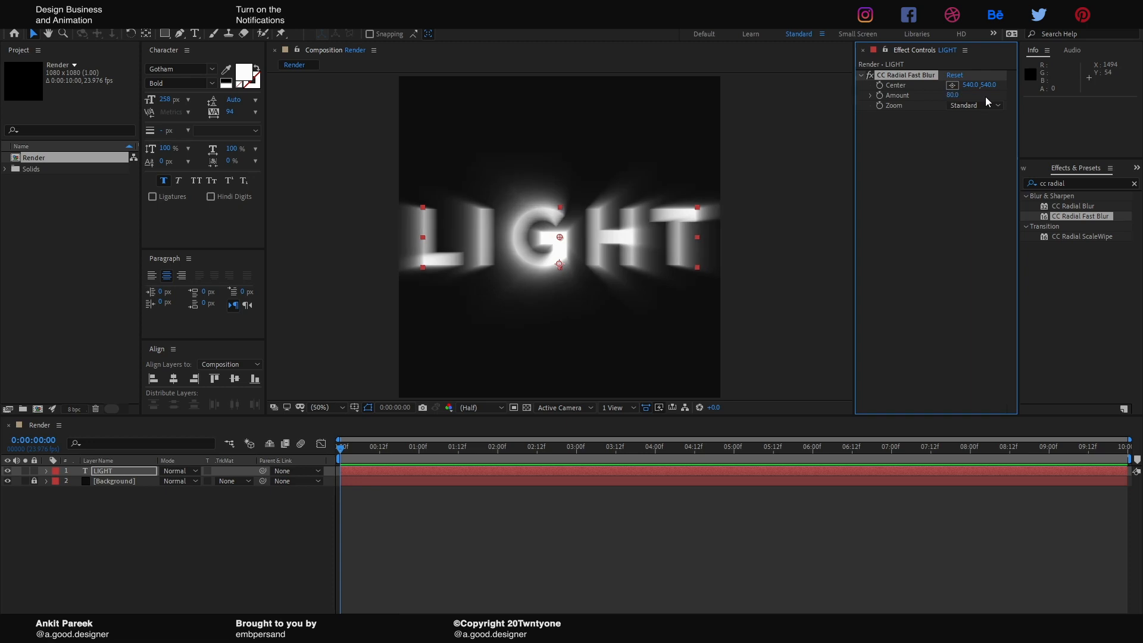
pyautogui.moveTo(955, 96); pyautogui.dragTo(966, 95)
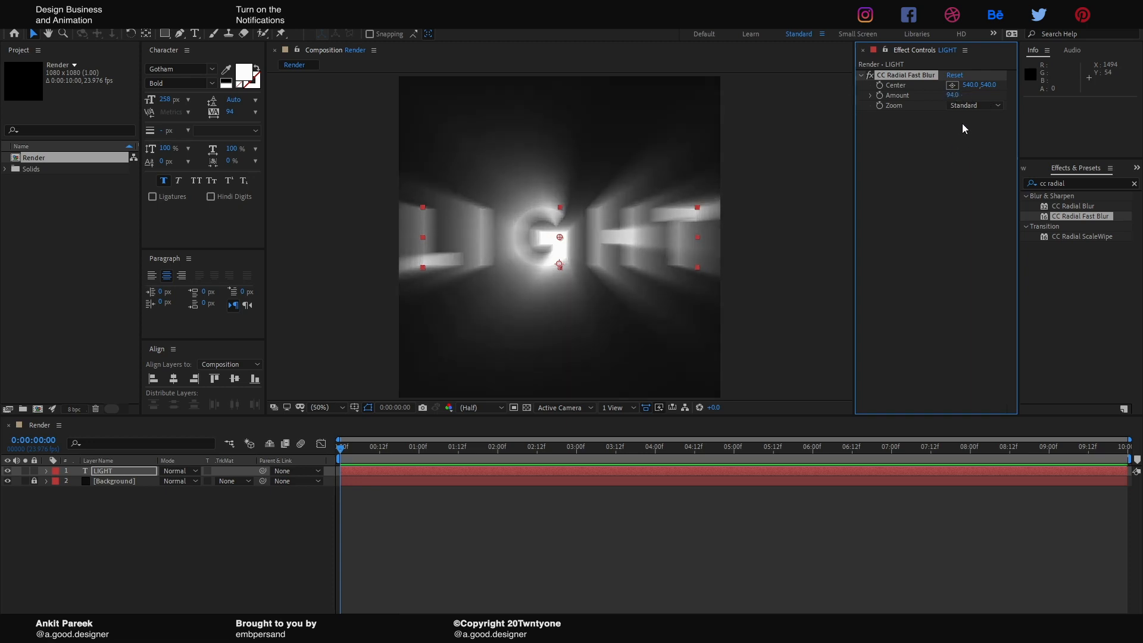
# Step: Set the CC Radial Fast Blur amount on the LIGHT text to 95
pyautogui.click(954, 95)
pyautogui.write('95')
pyautogui.press('Return')
pyautogui.click(922, 282)
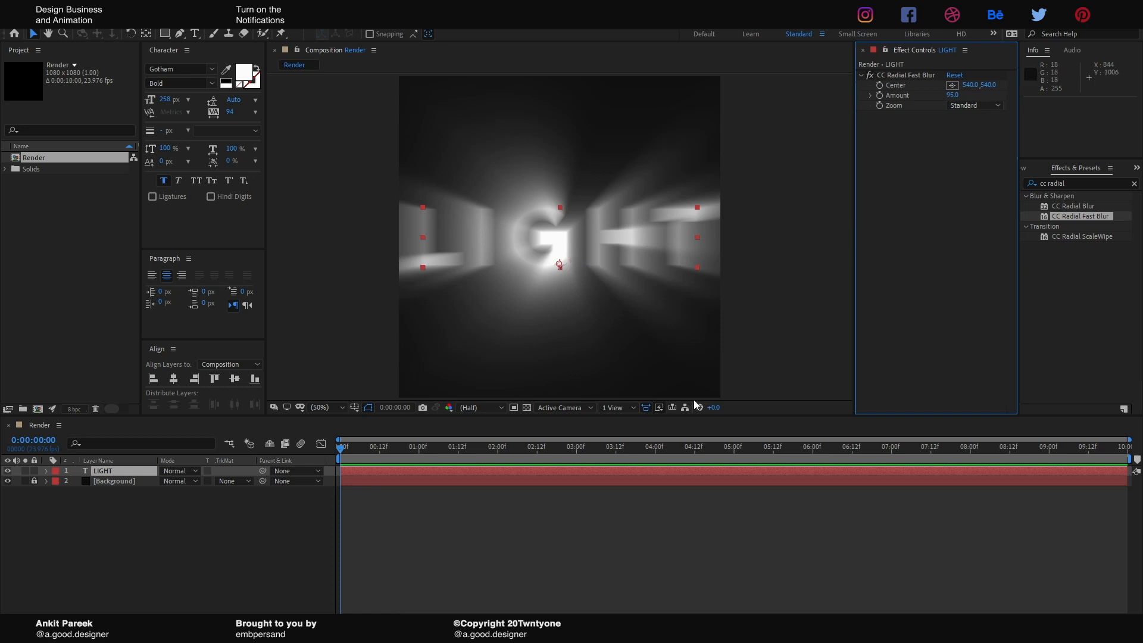
pyautogui.click(783, 356)
pyautogui.click(519, 273)
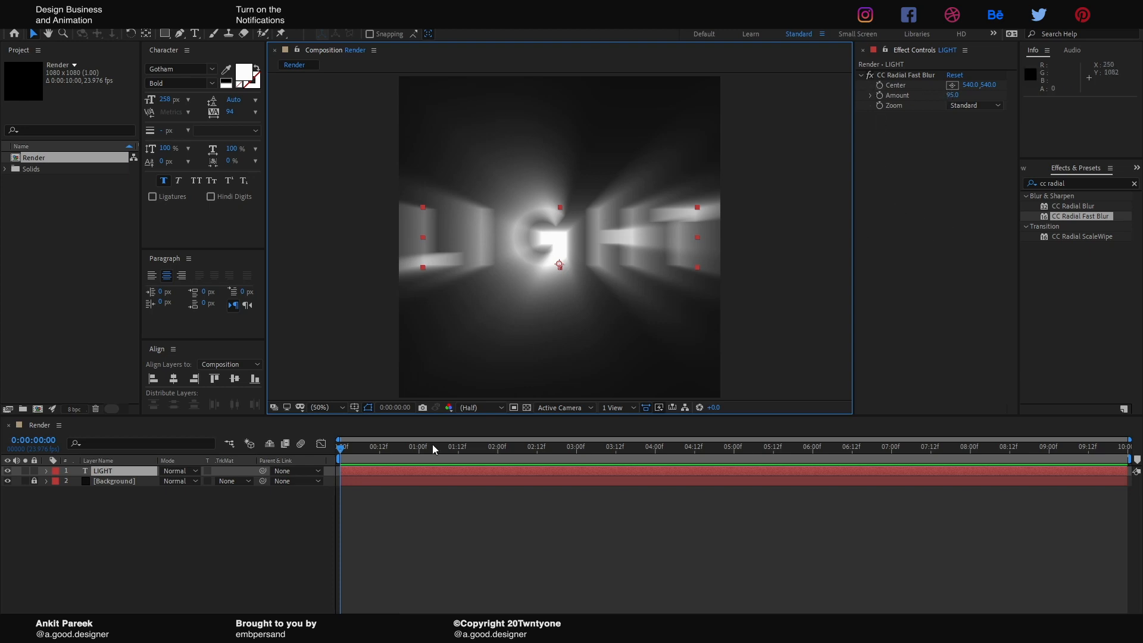
# Step: Keyframe the blur's Center at the start of the timeline and move it beyond the T to about 1142, 540
pyautogui.click(341, 457)
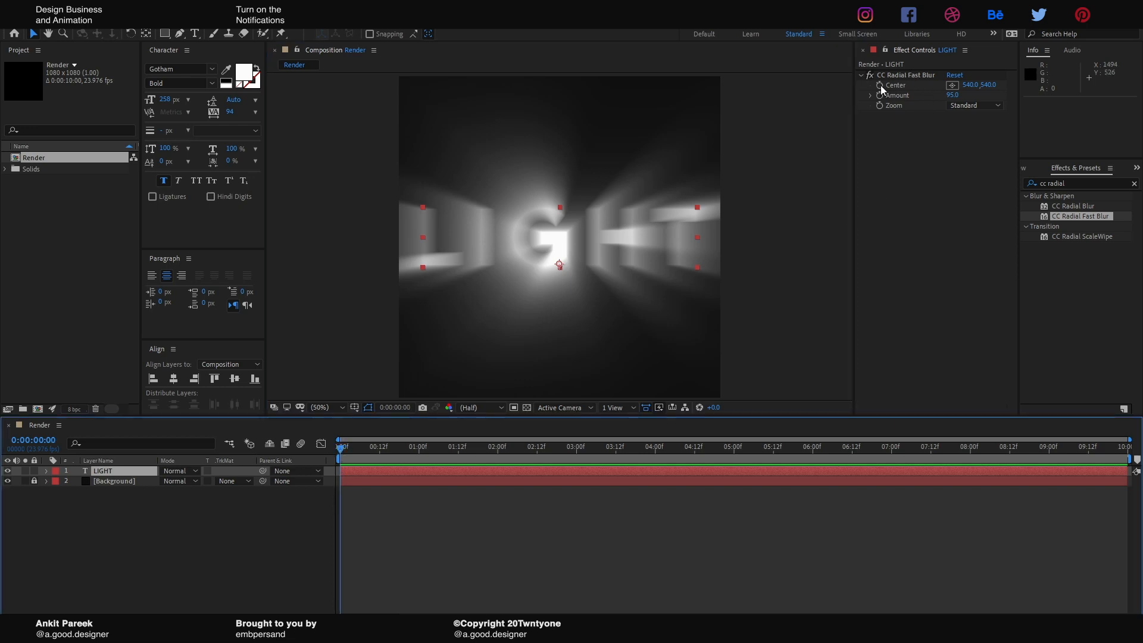
pyautogui.click(900, 87)
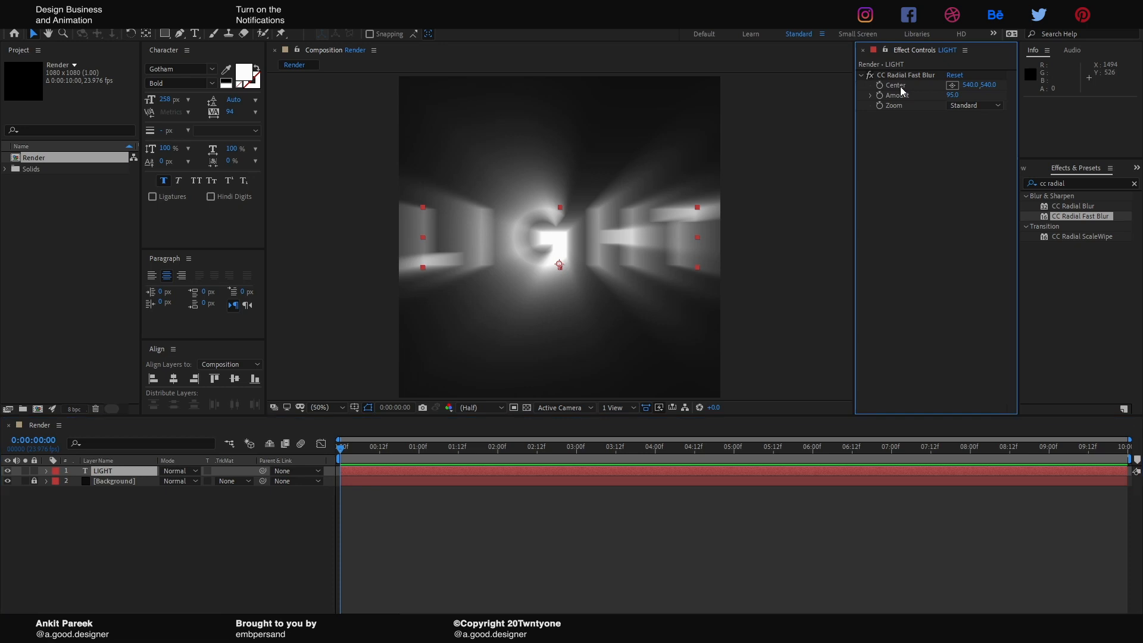
pyautogui.click(881, 87)
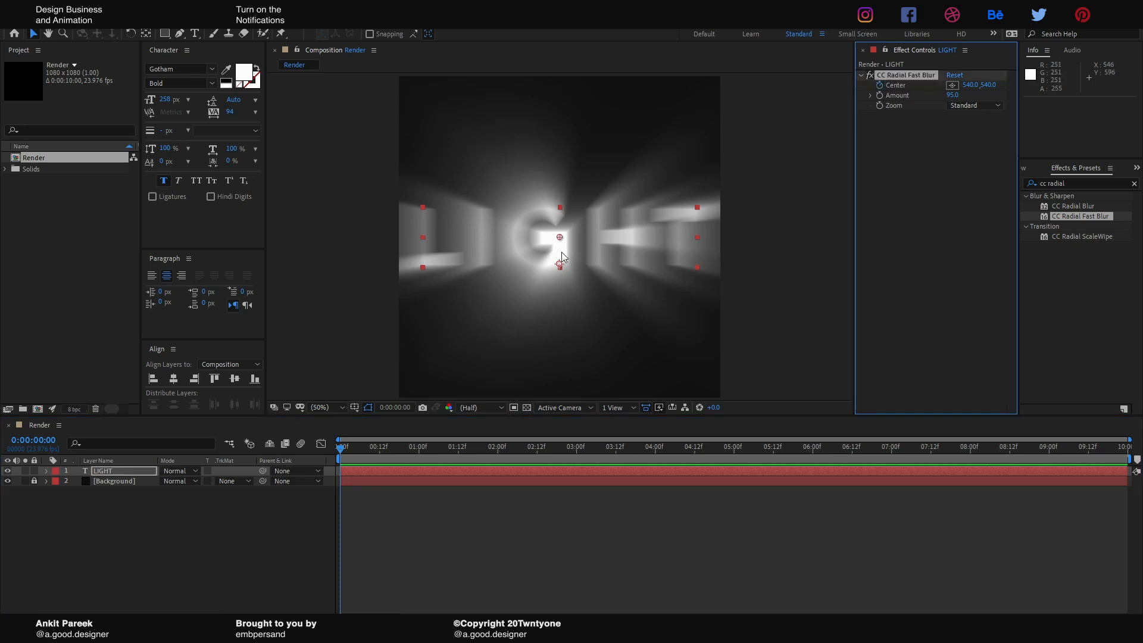
pyautogui.moveTo(563, 238); pyautogui.dragTo(741, 236)
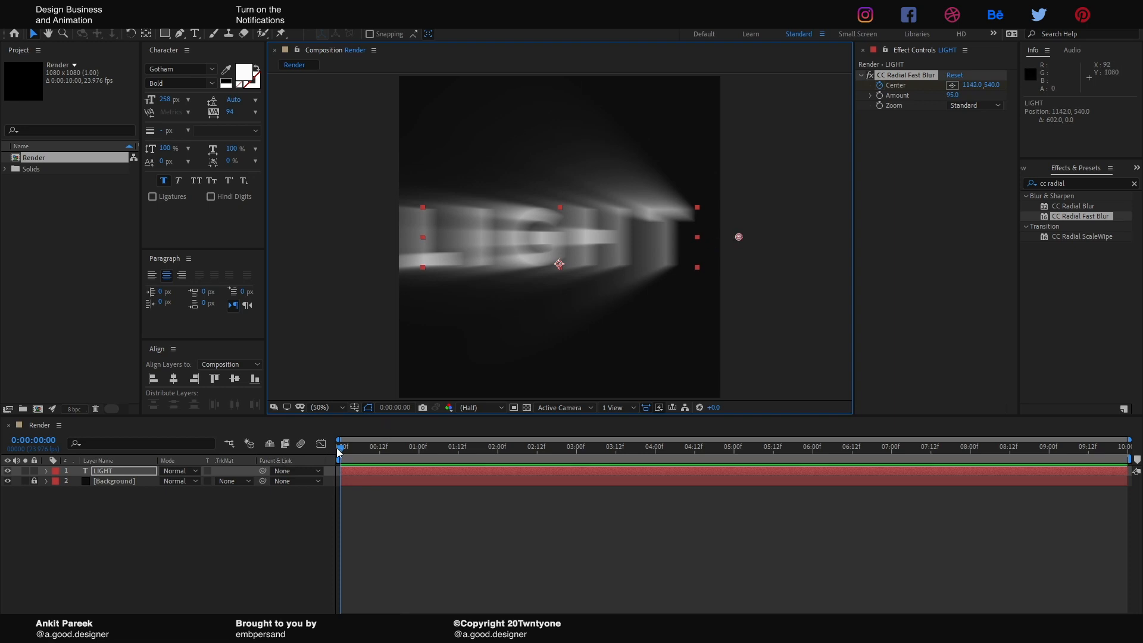
# Step: At 0:00:01:16, move the blur's Center beyond the L to about -76, 540 and preview the animation
pyautogui.press('space')
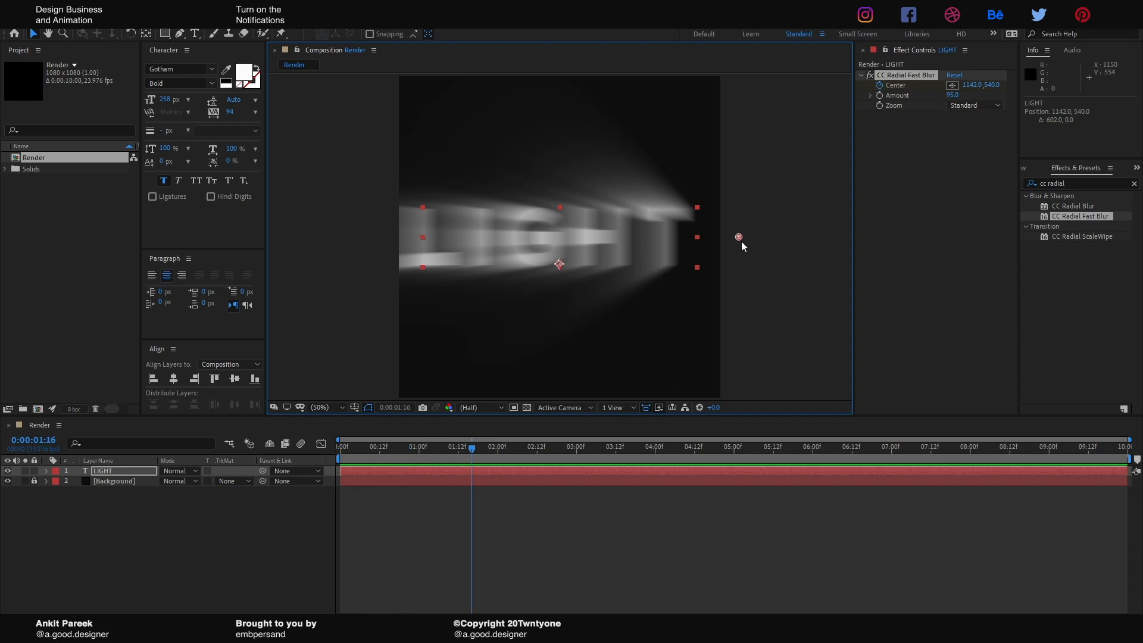
pyautogui.moveTo(741, 241); pyautogui.dragTo(377, 238)
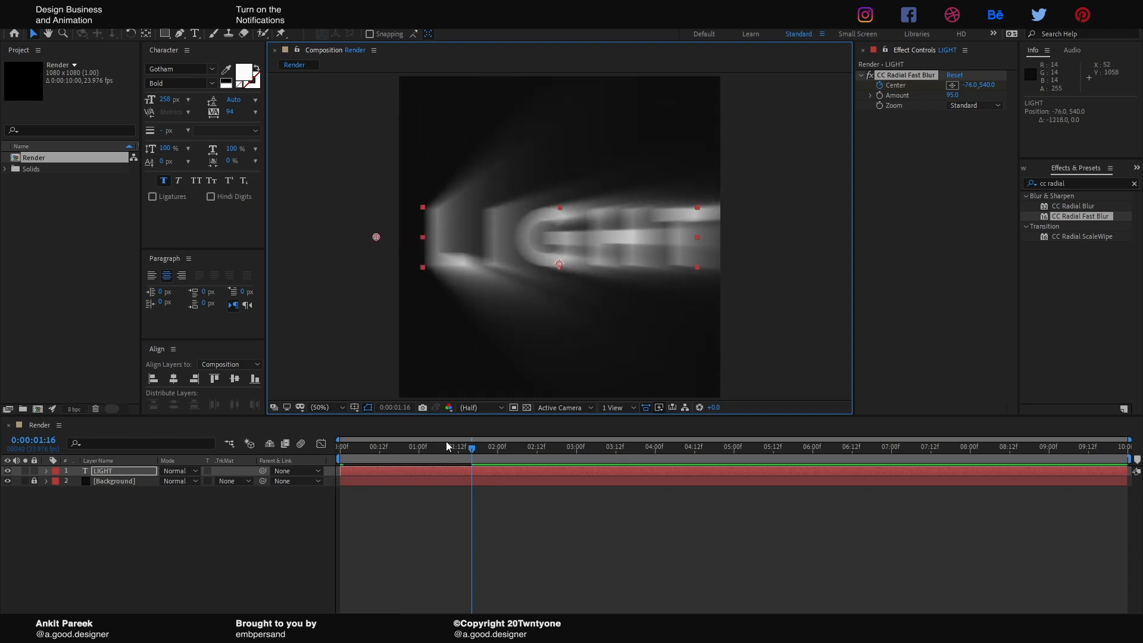
pyautogui.press('space')
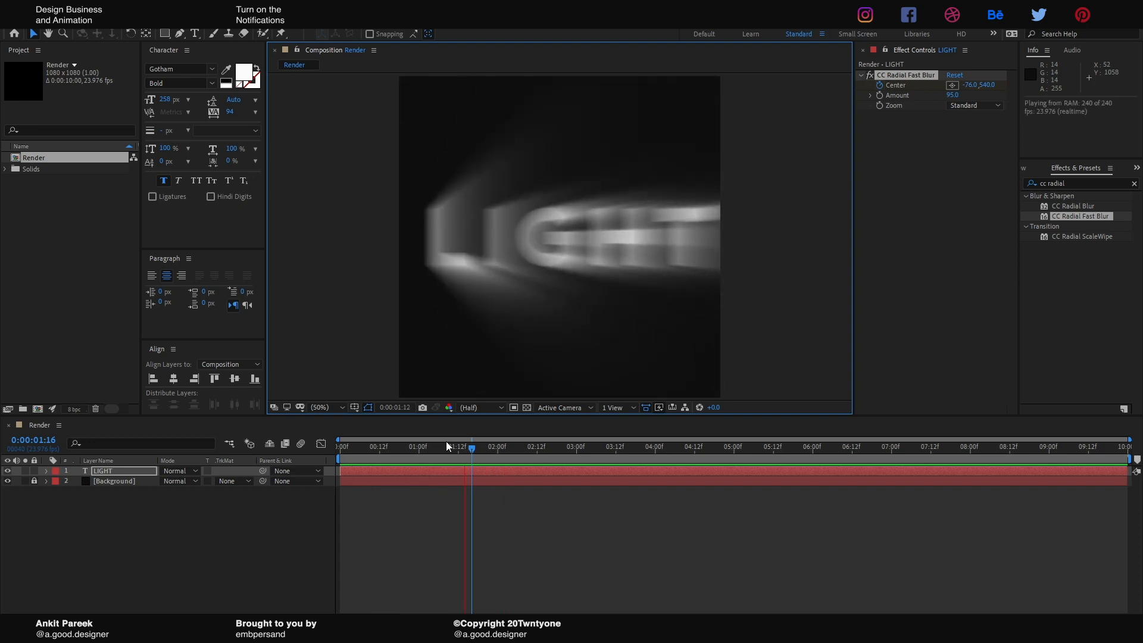
# Step: Stop the preview, end the work area at 0:00:01:16 and scrub back to 0:00:00:20
pyautogui.press('space')
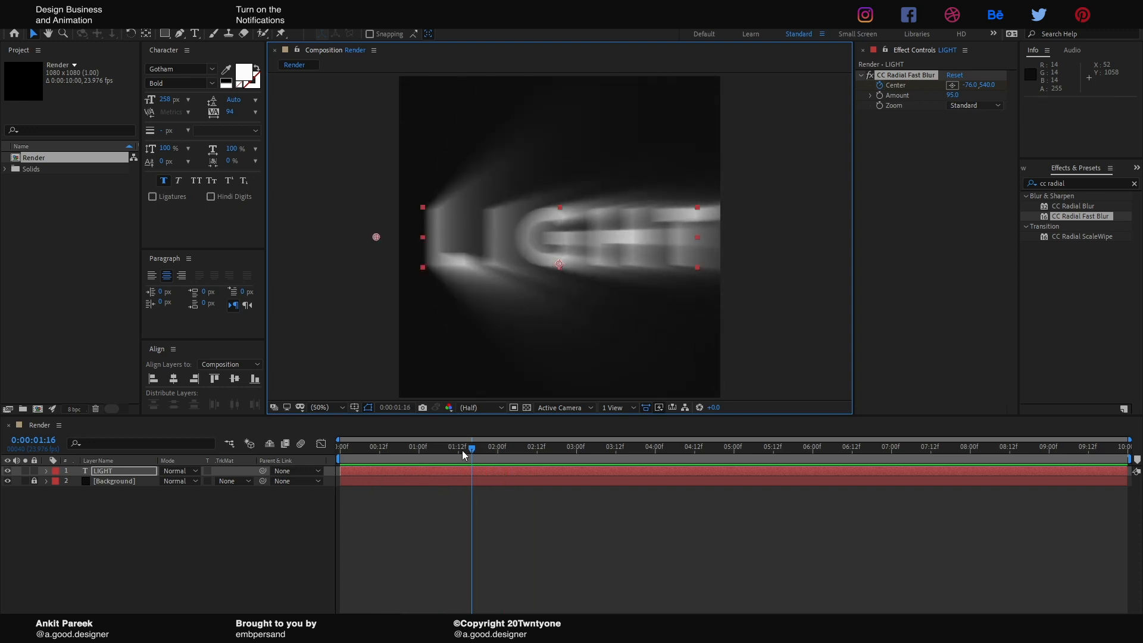
pyautogui.press('n')
pyautogui.click(486, 499)
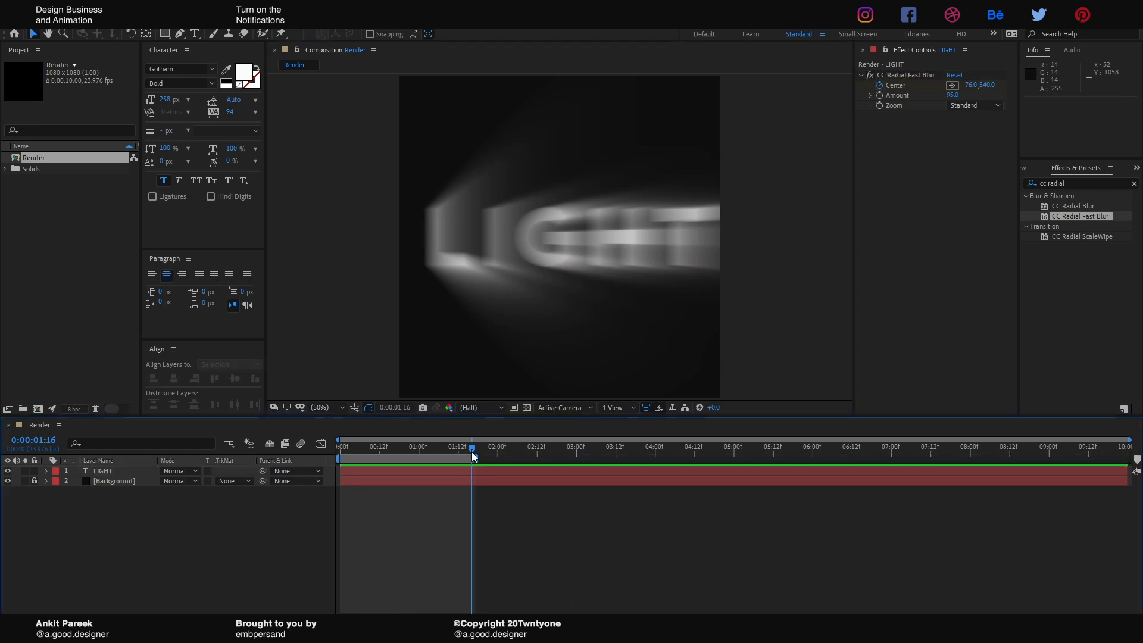
pyautogui.moveTo(472, 453); pyautogui.dragTo(405, 451)
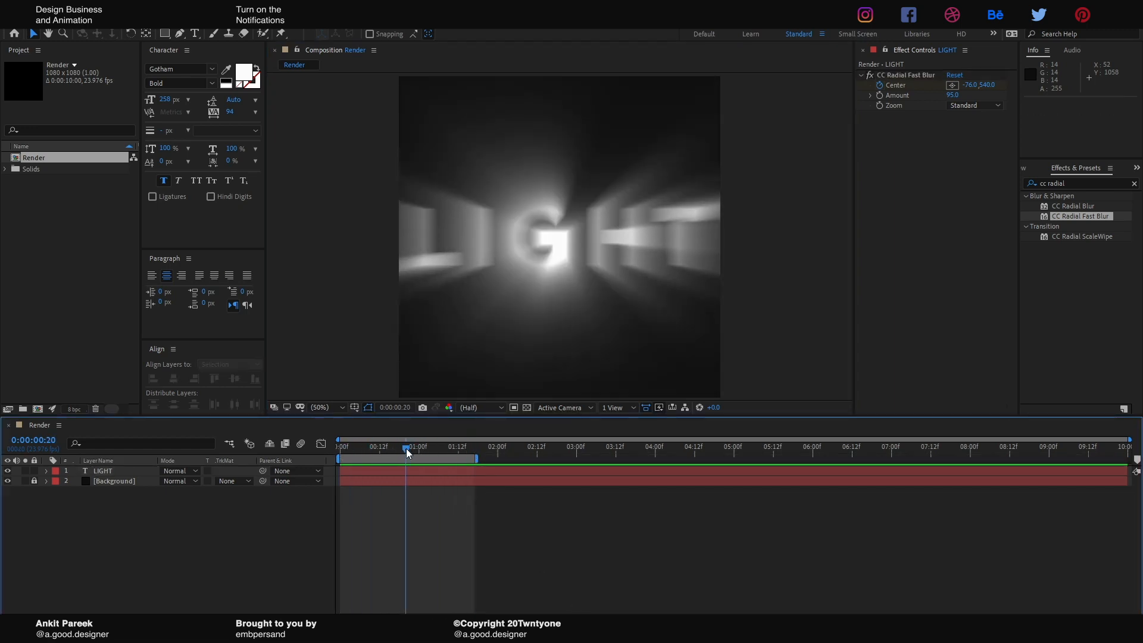
# Step: Keyframe the LIGHT layer's opacity to rise from 0% at the timeline start to 100% at 0:00:00:10
pyautogui.click(112, 473)
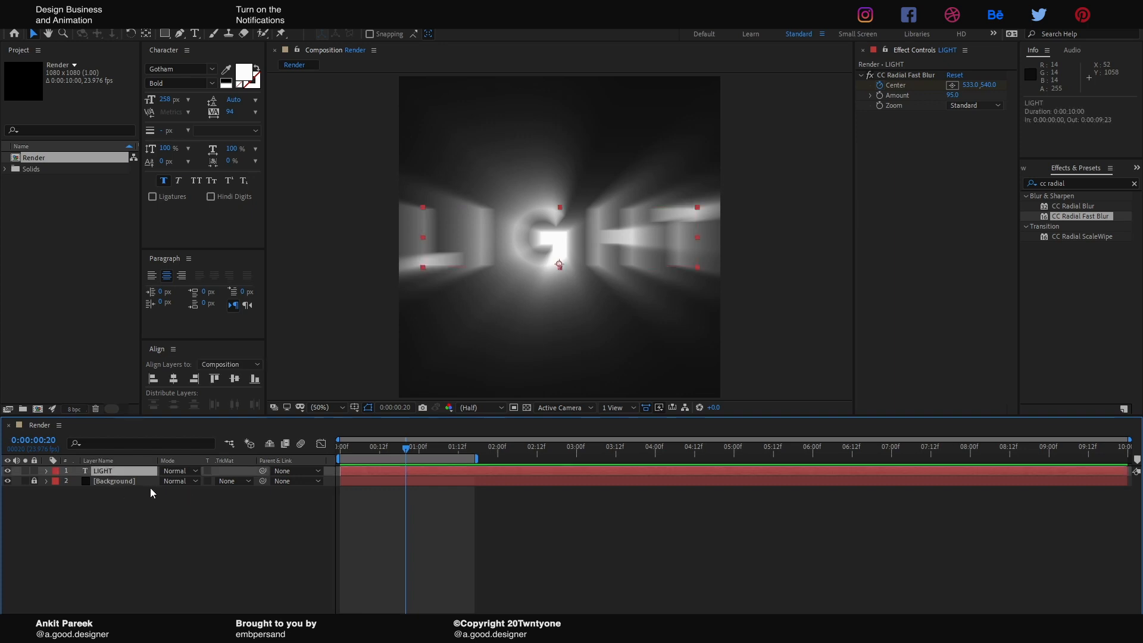
pyautogui.press('t')
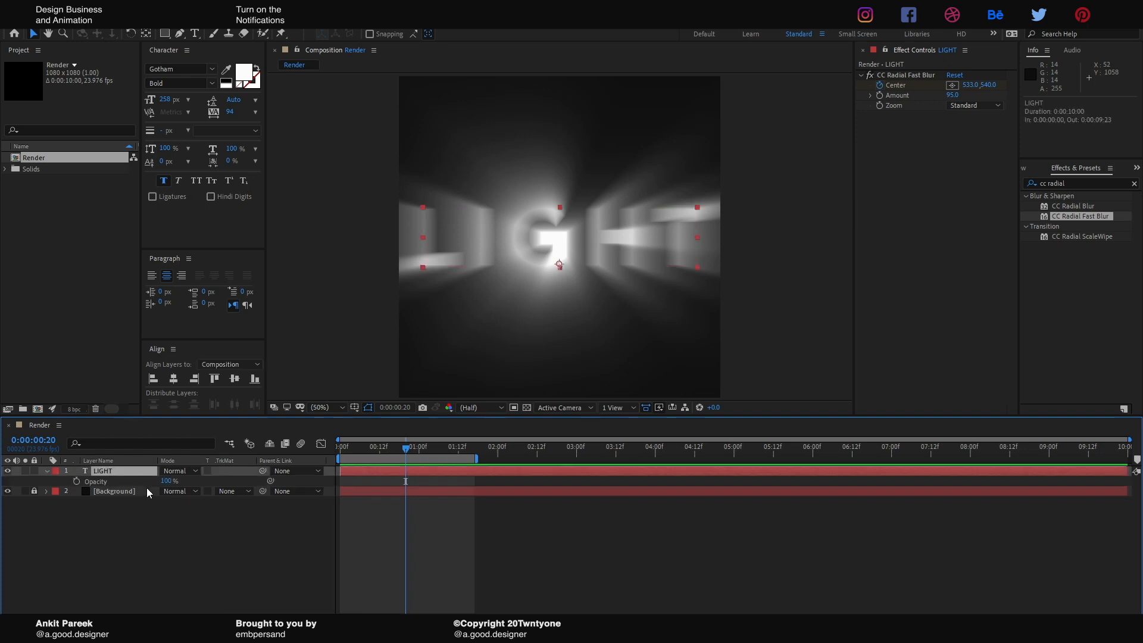
pyautogui.press('Home')
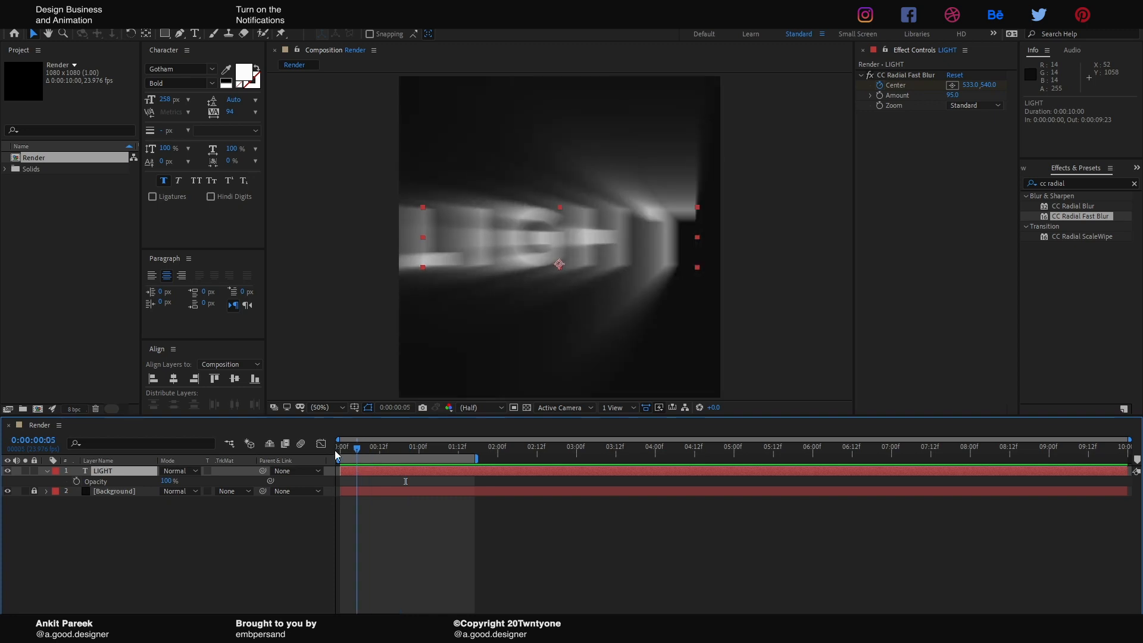
pyautogui.click(77, 481)
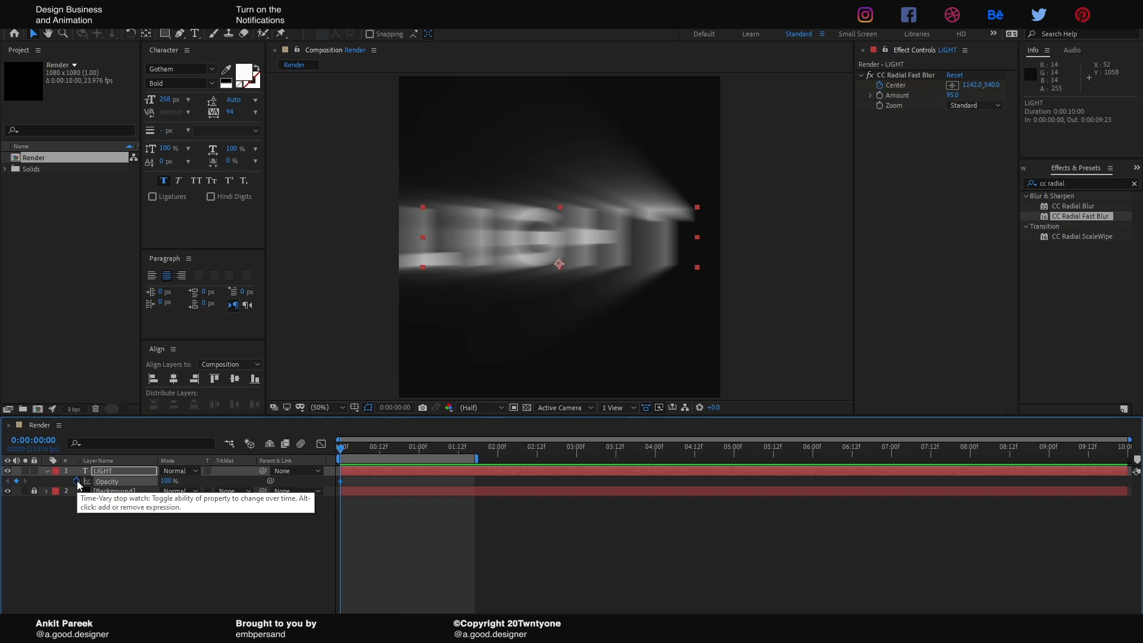
pyautogui.hotkey('shift', 'pagedown')
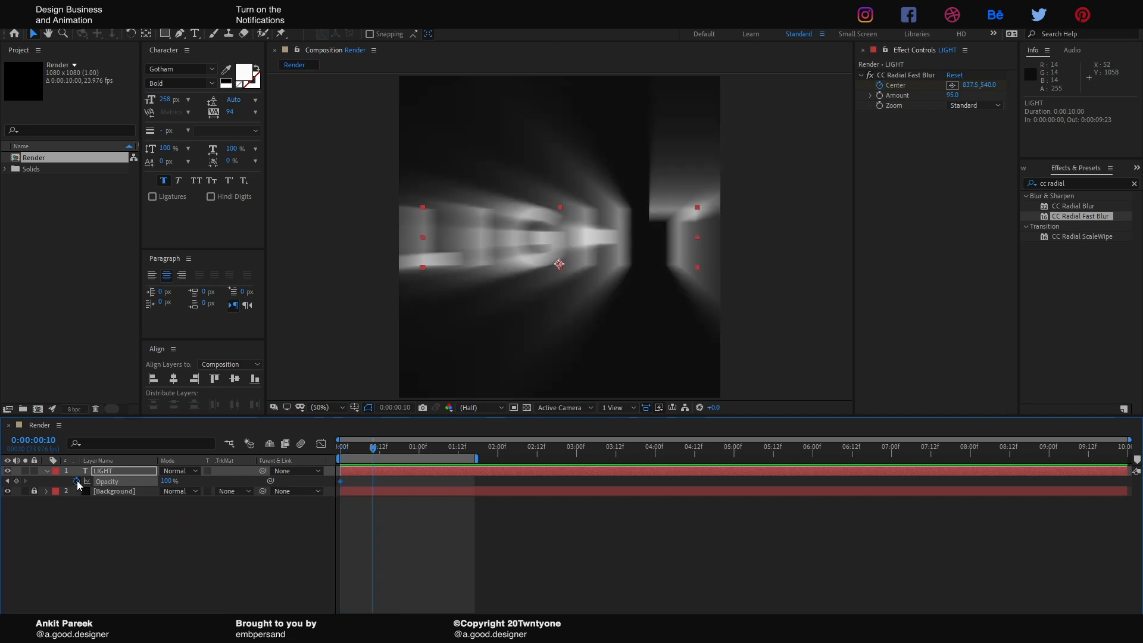
pyautogui.click(17, 481)
pyautogui.hotkey('shift', 'pageup')
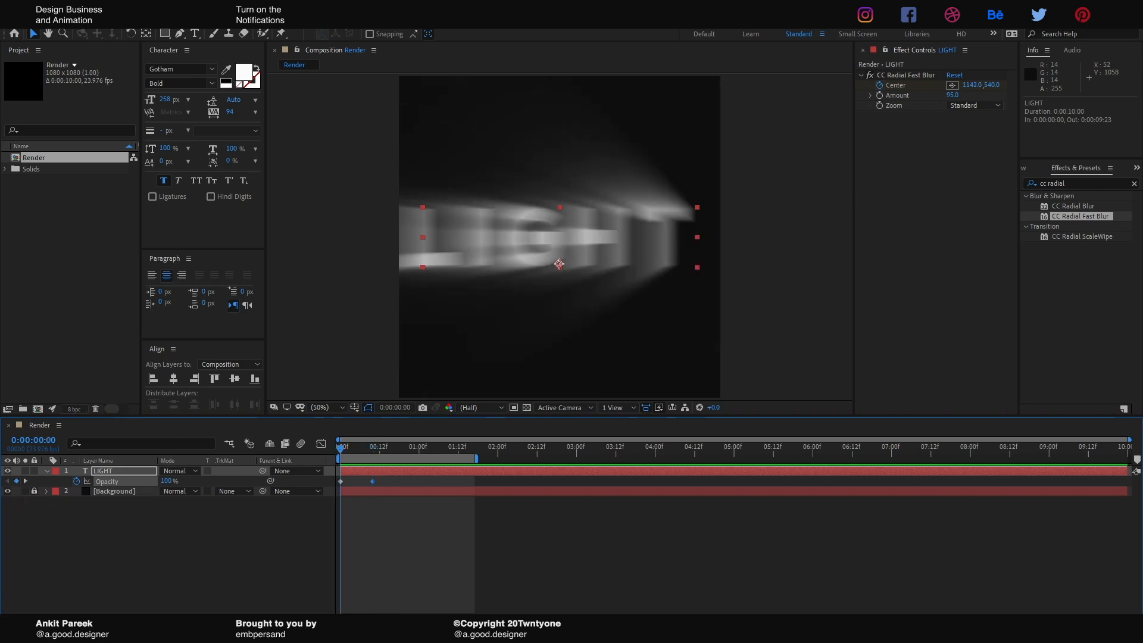
pyautogui.click(172, 481)
pyautogui.write('0')
pyautogui.press('Return')
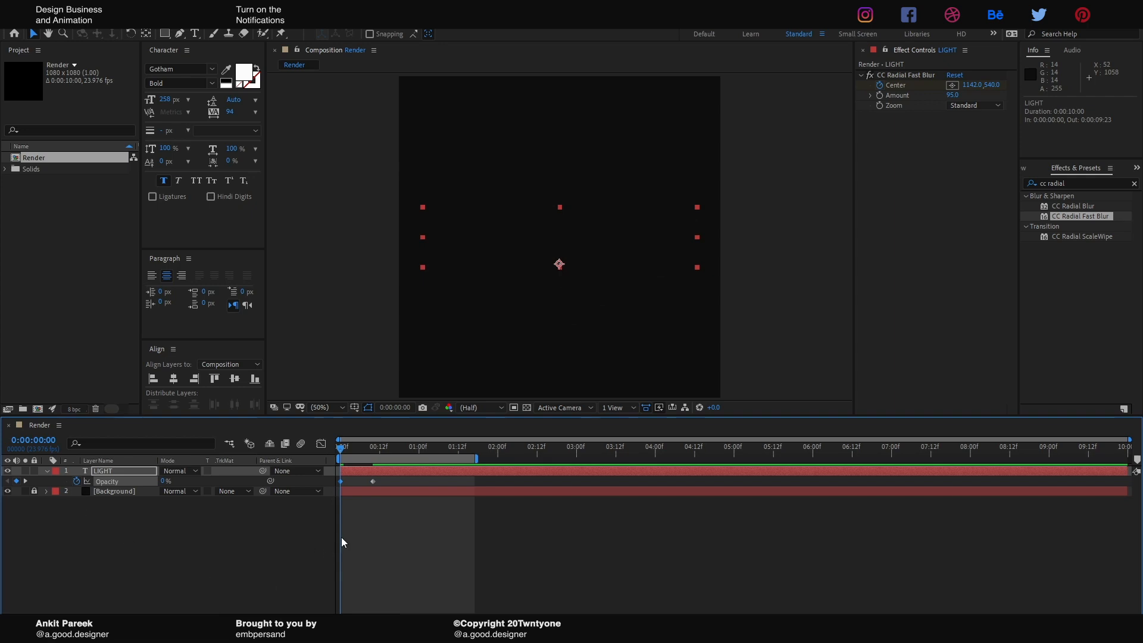
# Step: Keyframe the LIGHT layer's opacity at 100% at 0:00:01:06 and 0% at 0:00:01:16, then preview the fade
pyautogui.hotkey('shift', 'pagedown')
pyautogui.press('space')
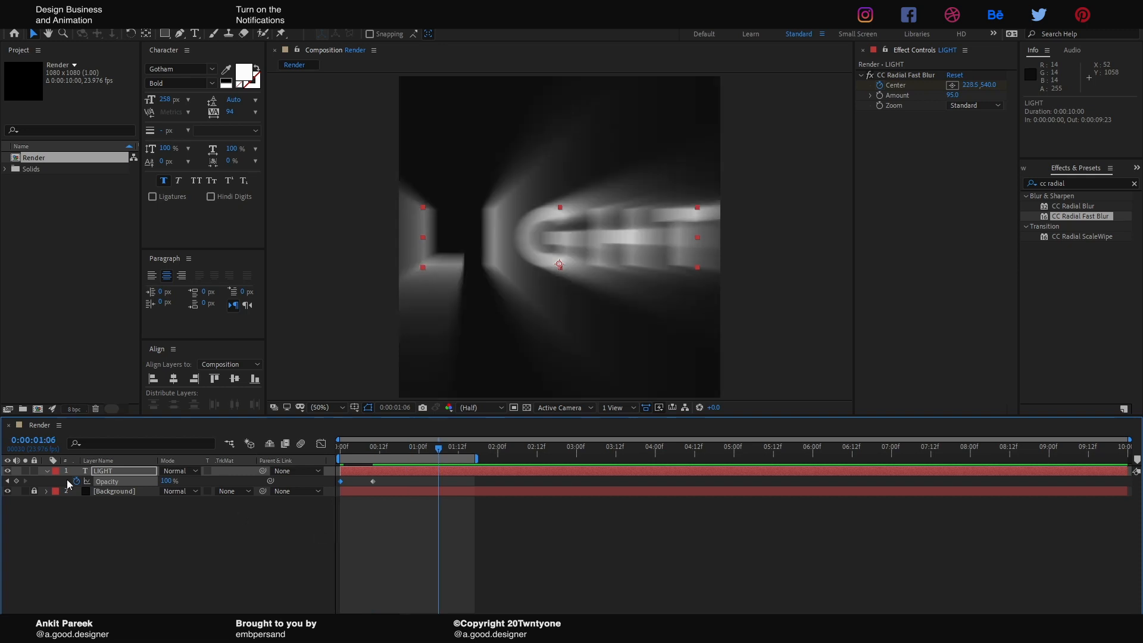
pyautogui.click(16, 481)
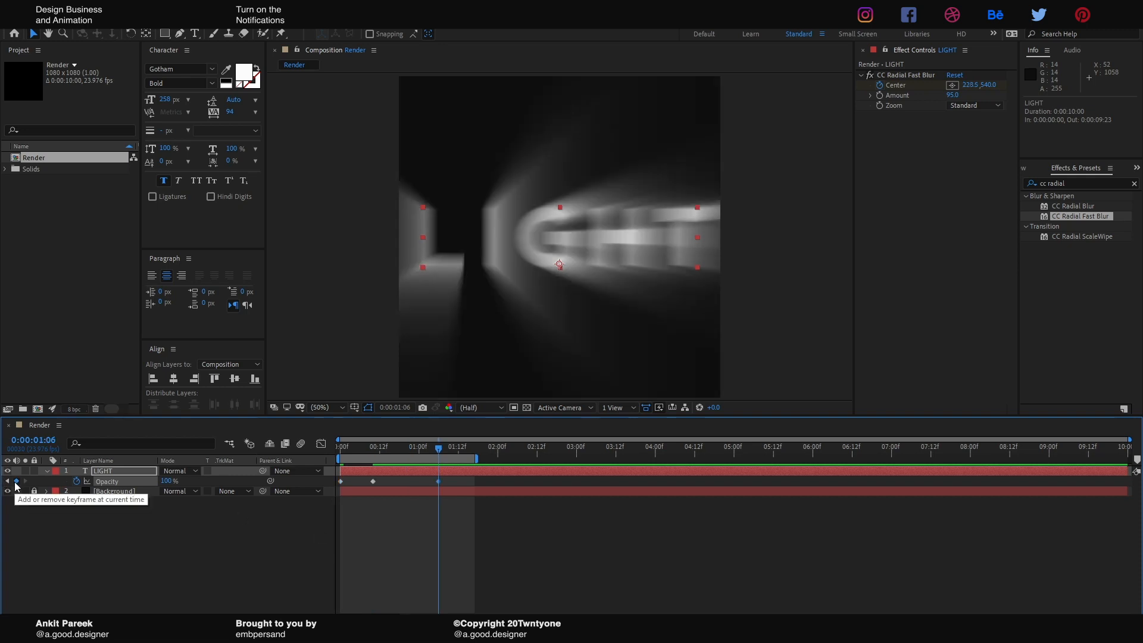
pyautogui.hotkey('shift', 'pagedown')
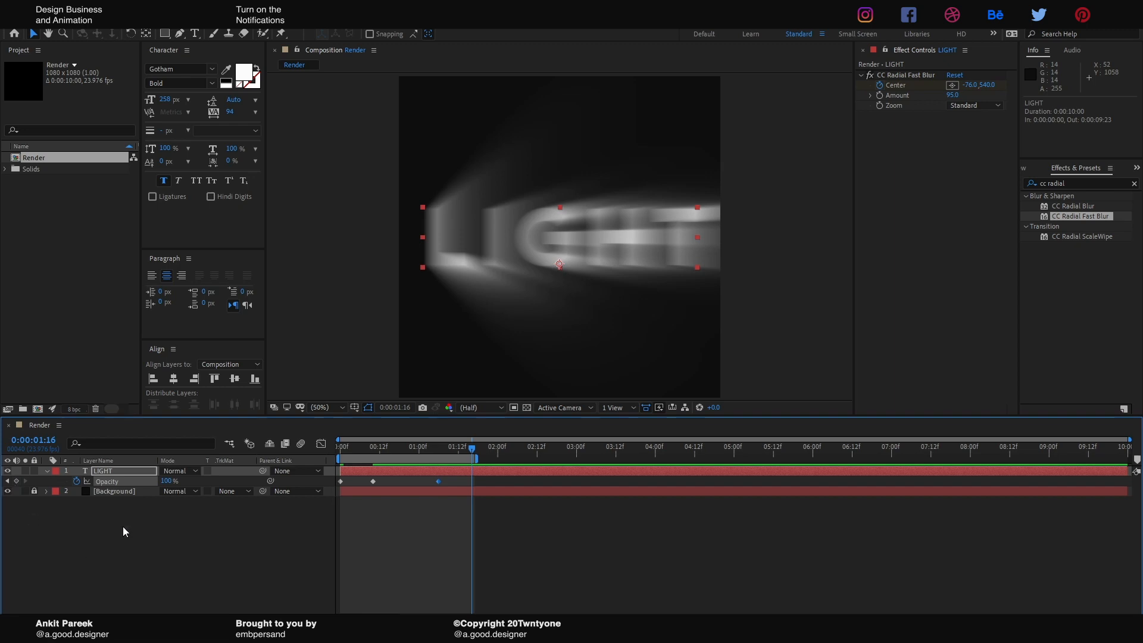
pyautogui.click(168, 481)
pyautogui.write('0')
pyautogui.press('Return')
pyautogui.click(172, 537)
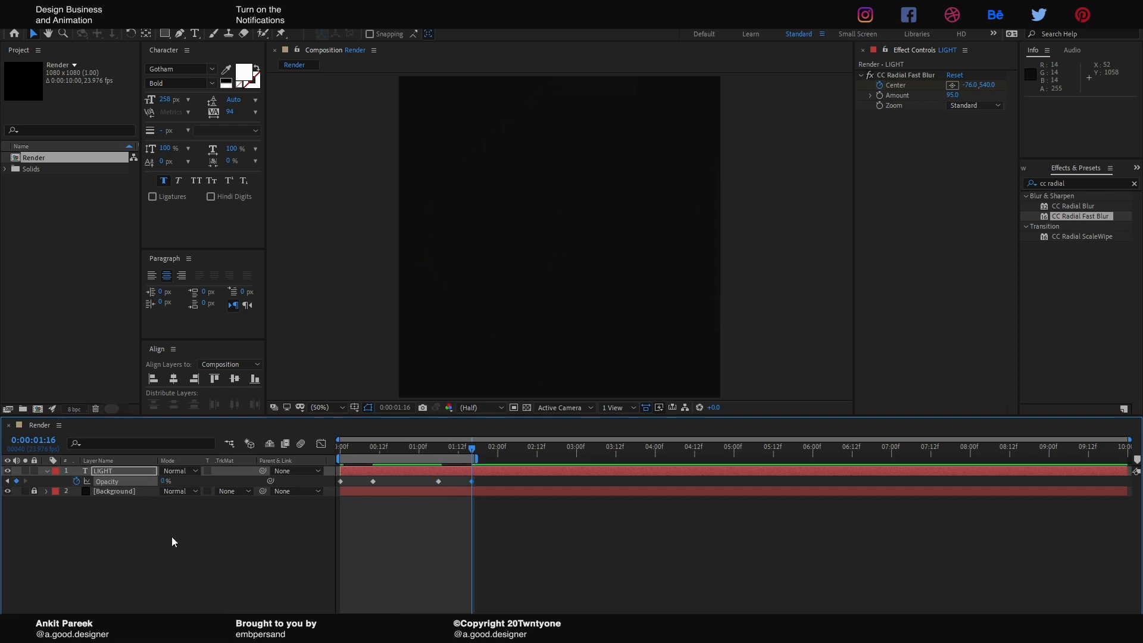
pyautogui.press('space')
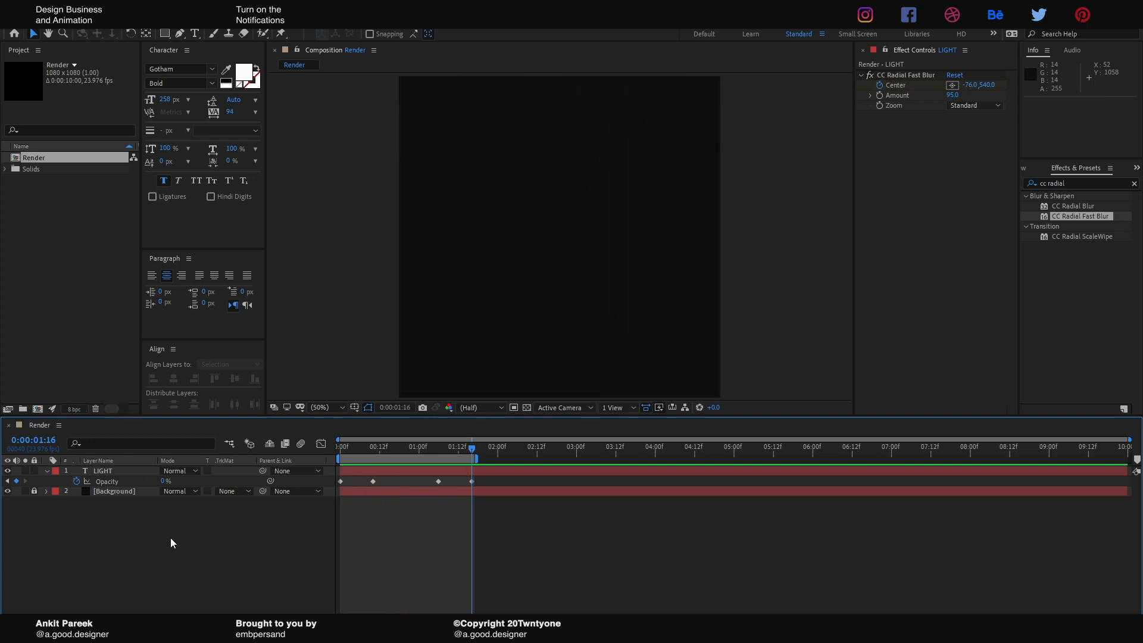
# Step: Apply Easy Ease to all Center and Opacity keyframes of the LIGHT layer and preview from the start
pyautogui.press('u')
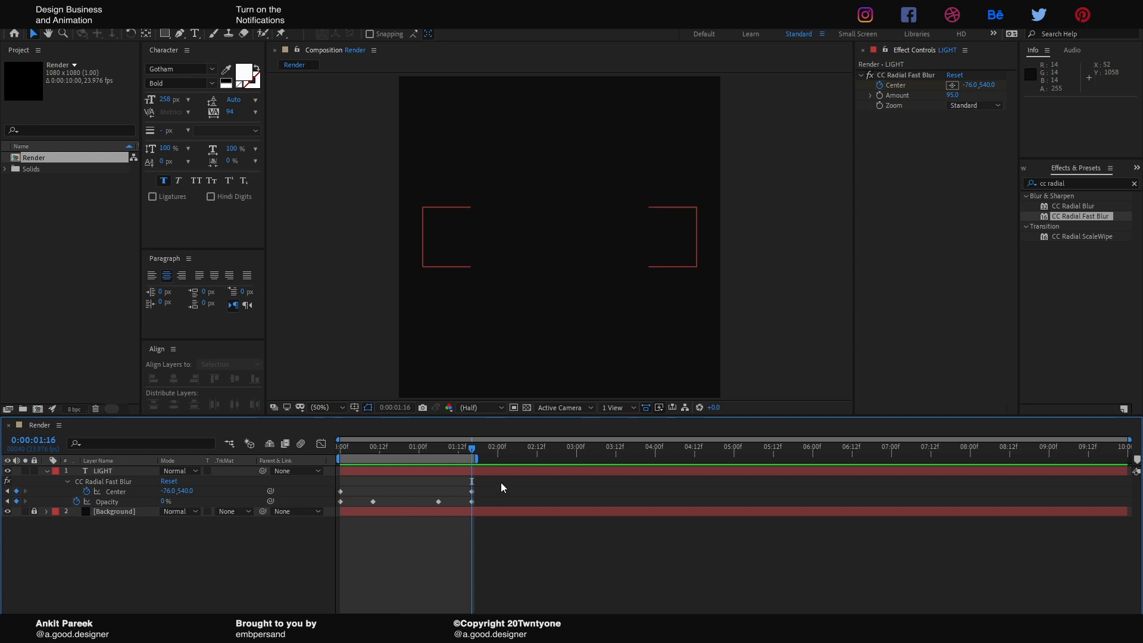
pyautogui.moveTo(505, 480); pyautogui.dragTo(327, 508)
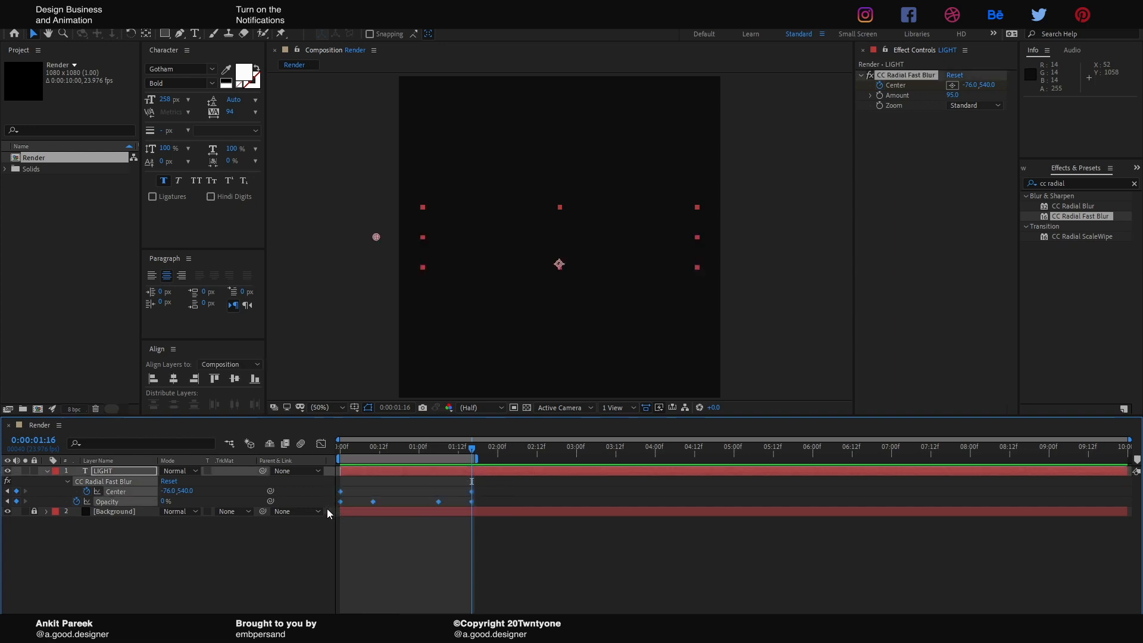
pyautogui.press('F9')
pyautogui.click(405, 538)
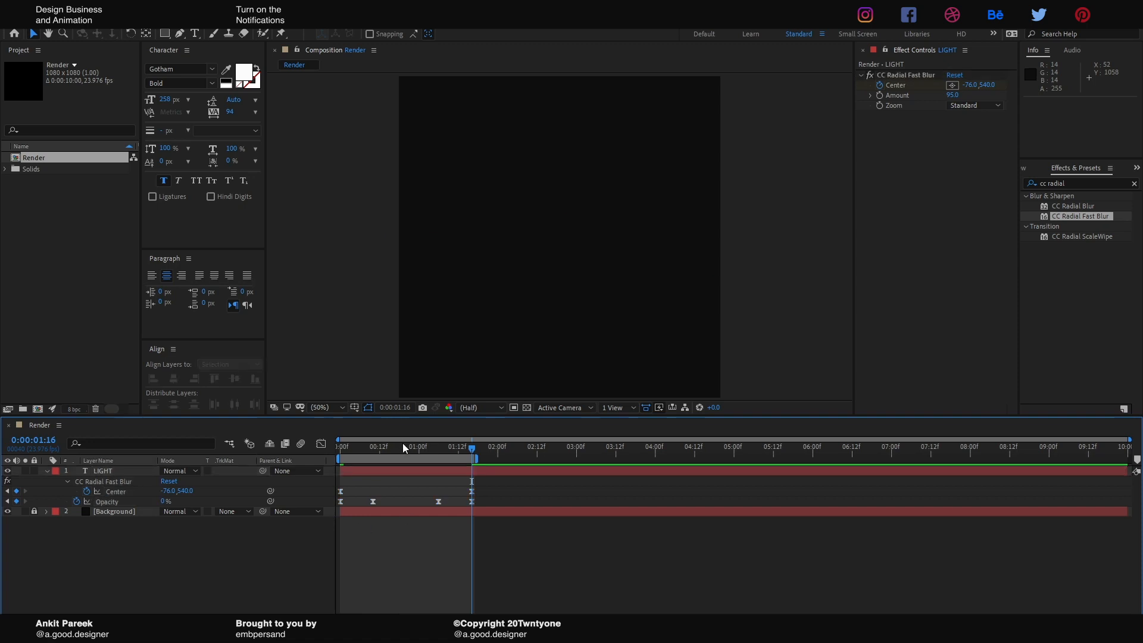
pyautogui.moveTo(402, 444); pyautogui.dragTo(334, 449)
pyautogui.press('space')
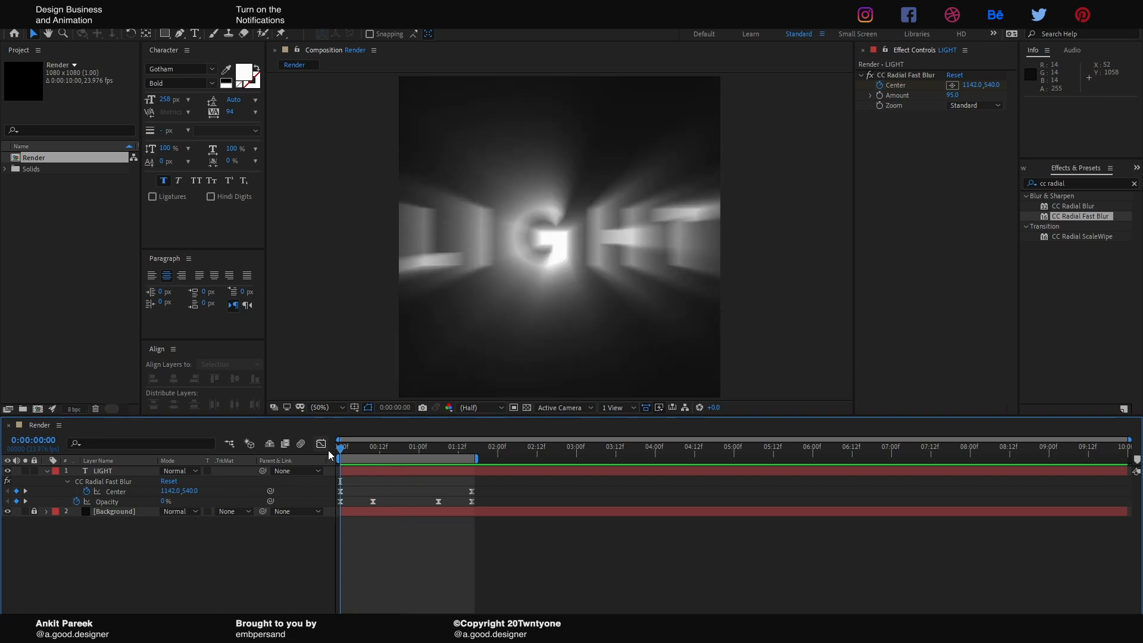
# Step: Move to 0:00:00:20 and duplicate the LIGHT text layer
pyautogui.click(110, 470)
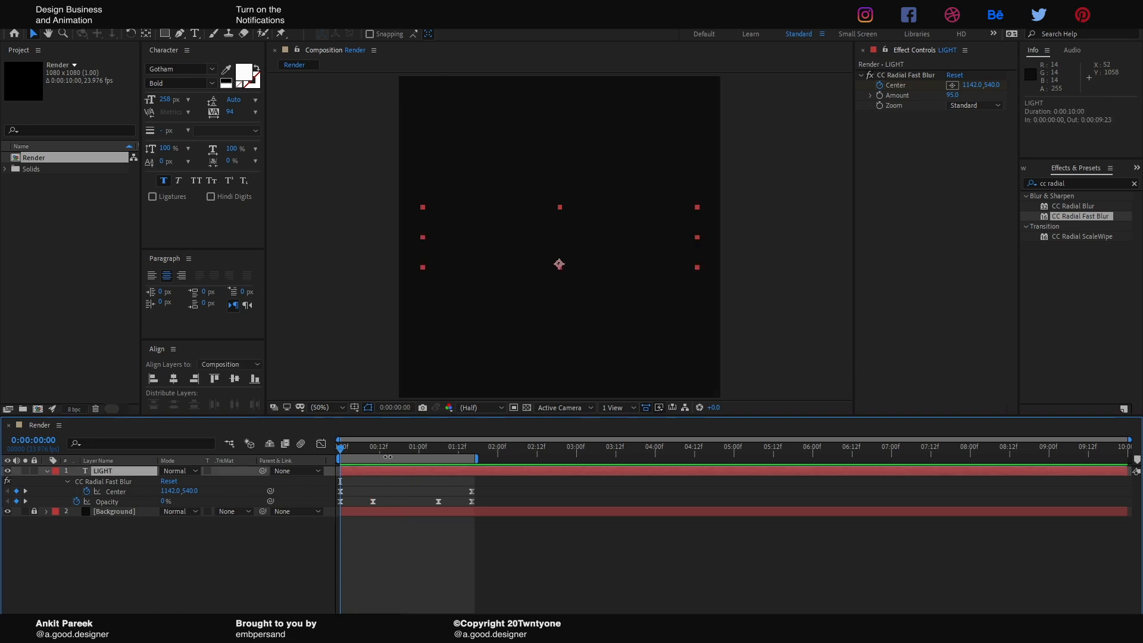
pyautogui.moveTo(387, 450); pyautogui.dragTo(372, 448)
pyautogui.hotkey('shift', 'pagedown')
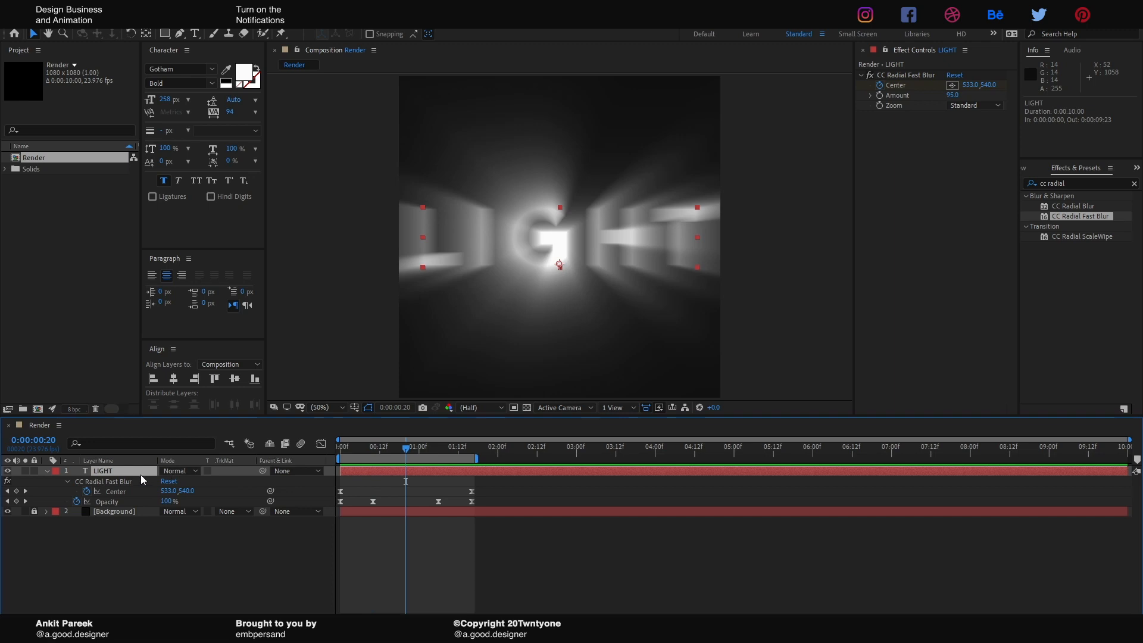
pyautogui.hotkey('ctrl', 'd')
pyautogui.click(47, 481)
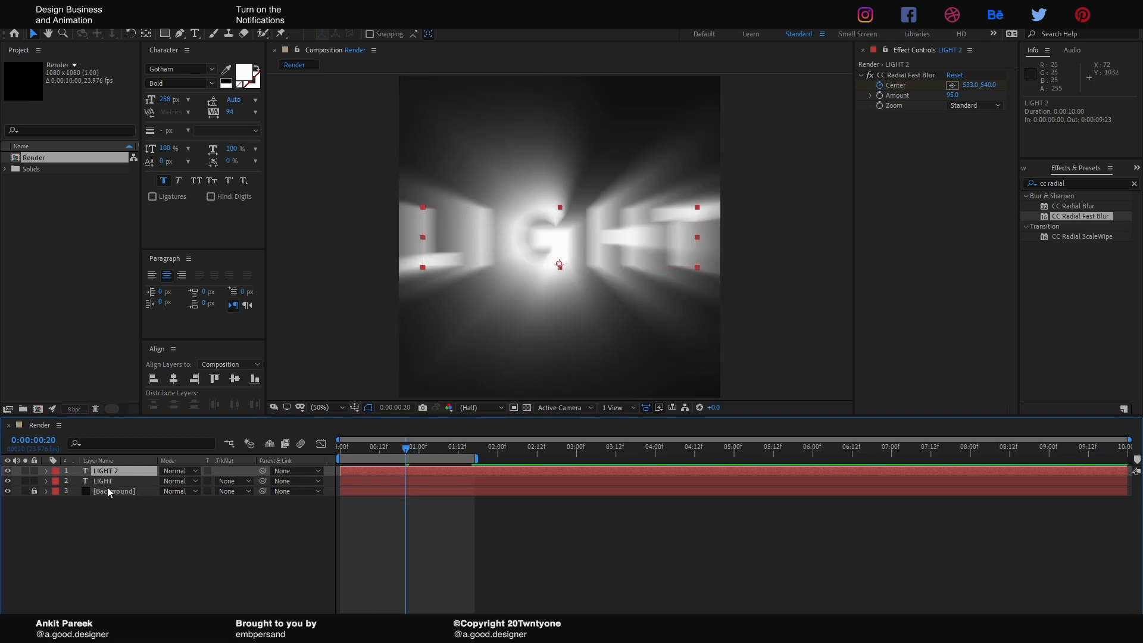
# Step: Remove the CC Radial Fast Blur effect from the original LIGHT layer beneath the duplicate
pyautogui.click(113, 482)
pyautogui.click(906, 76)
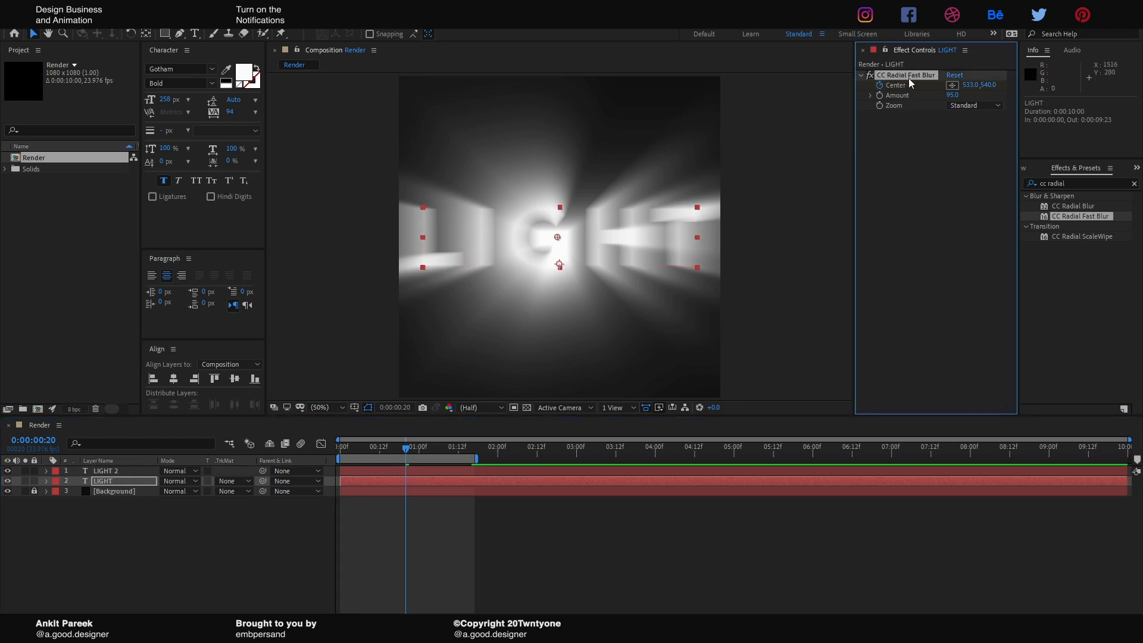
pyautogui.press('Delete')
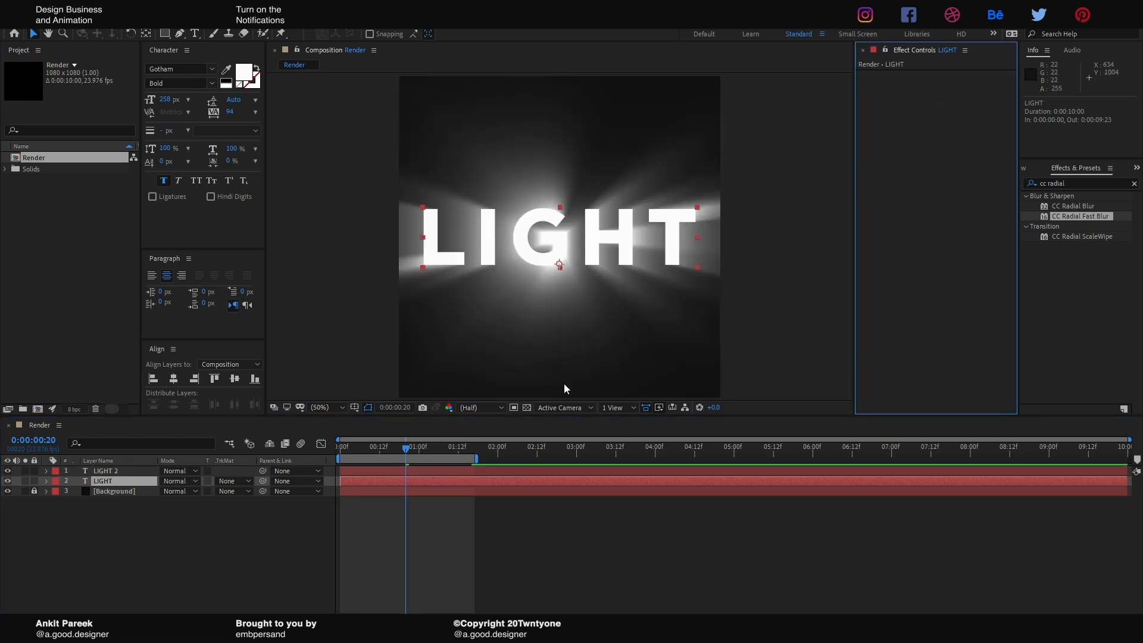
# Step: Set the blending mode of the LIGHT 2 layer to Screen
pyautogui.click(126, 473)
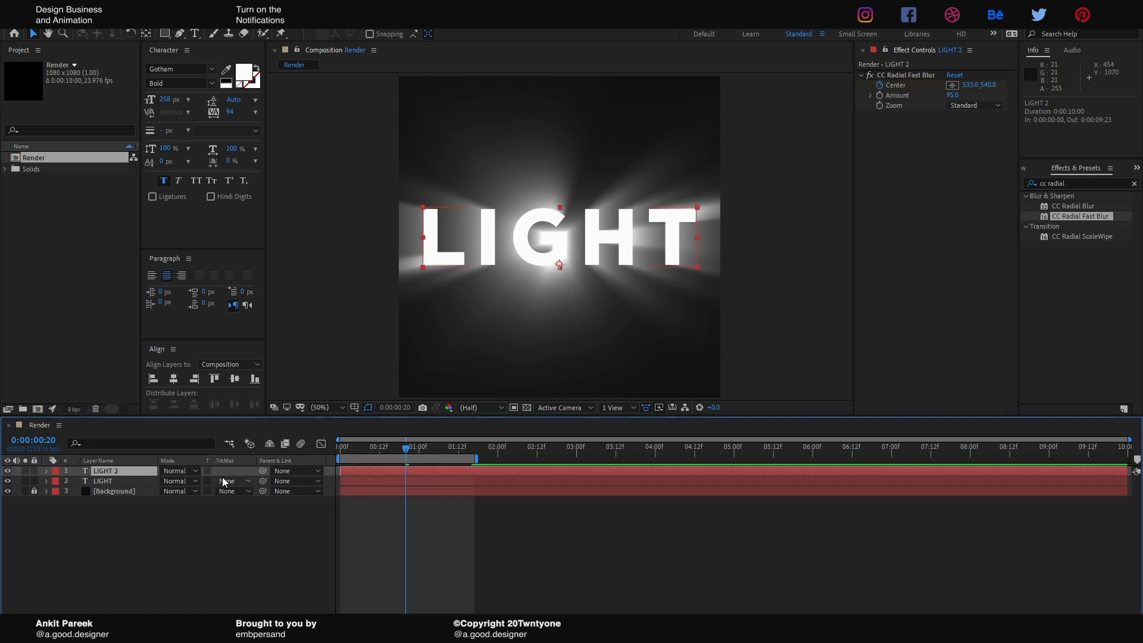
pyautogui.click(194, 472)
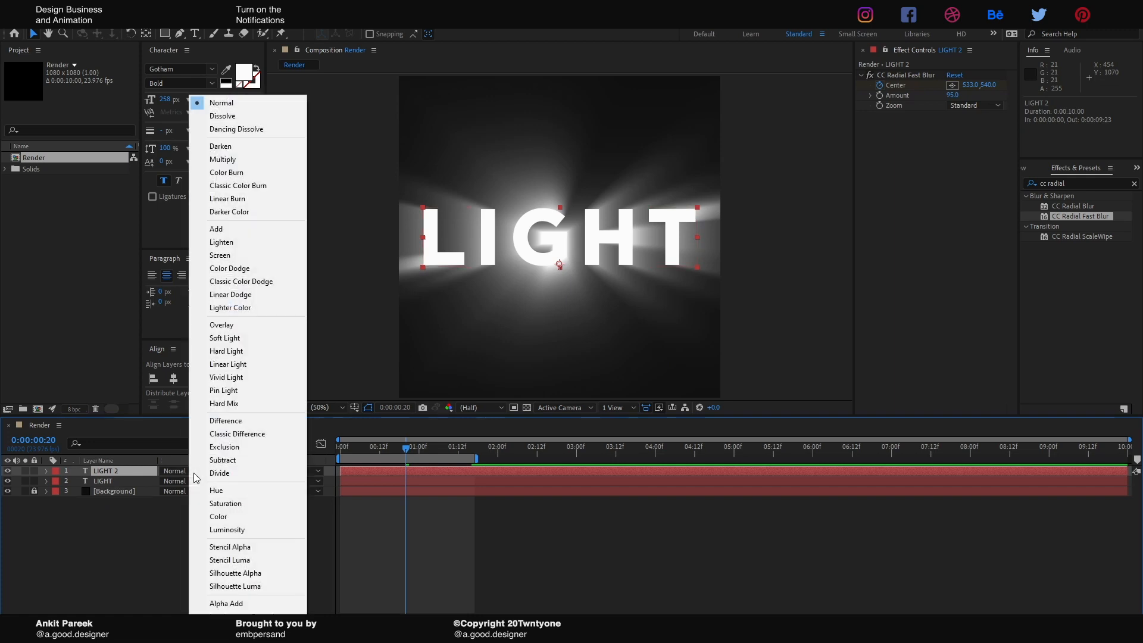
pyautogui.click(235, 255)
# Step: Set the unblurred LIGHT layer's opacity keyframe at 0:00:00:10 to 40%
pyautogui.click(103, 480)
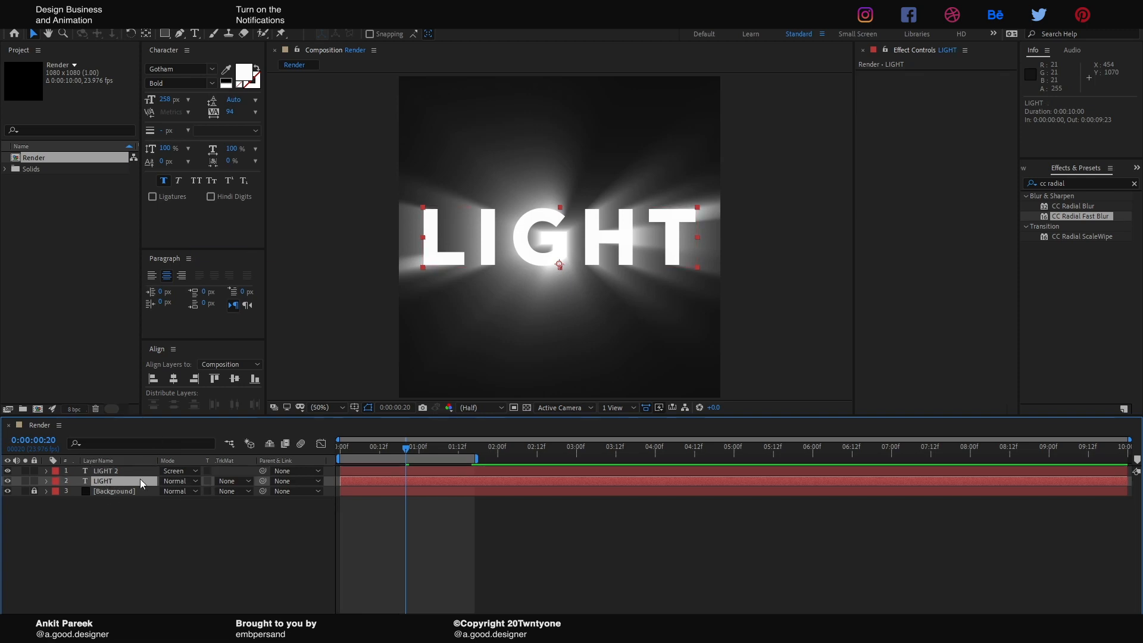
pyautogui.press('t')
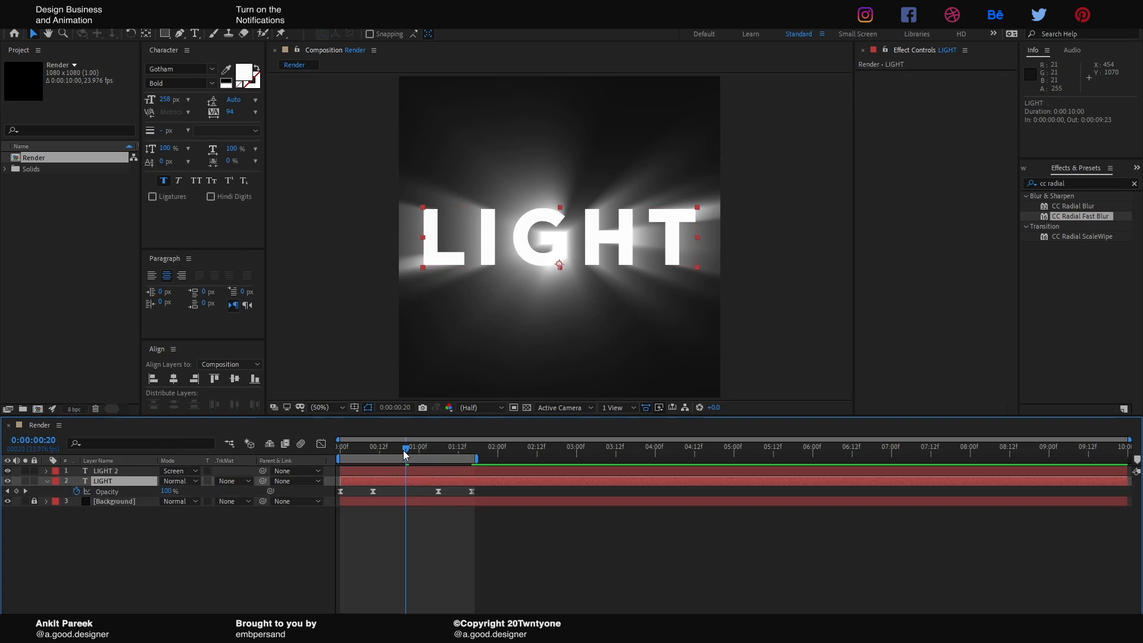
pyautogui.moveTo(404, 454); pyautogui.dragTo(382, 456)
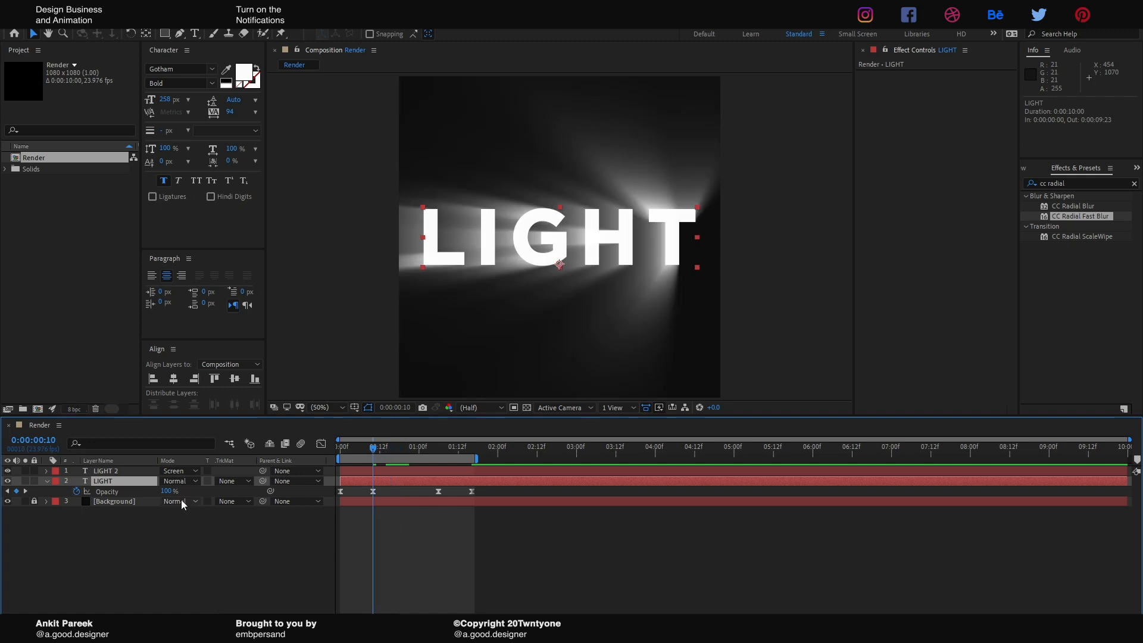
pyautogui.click(167, 491)
pyautogui.write('40')
pyautogui.click(242, 494)
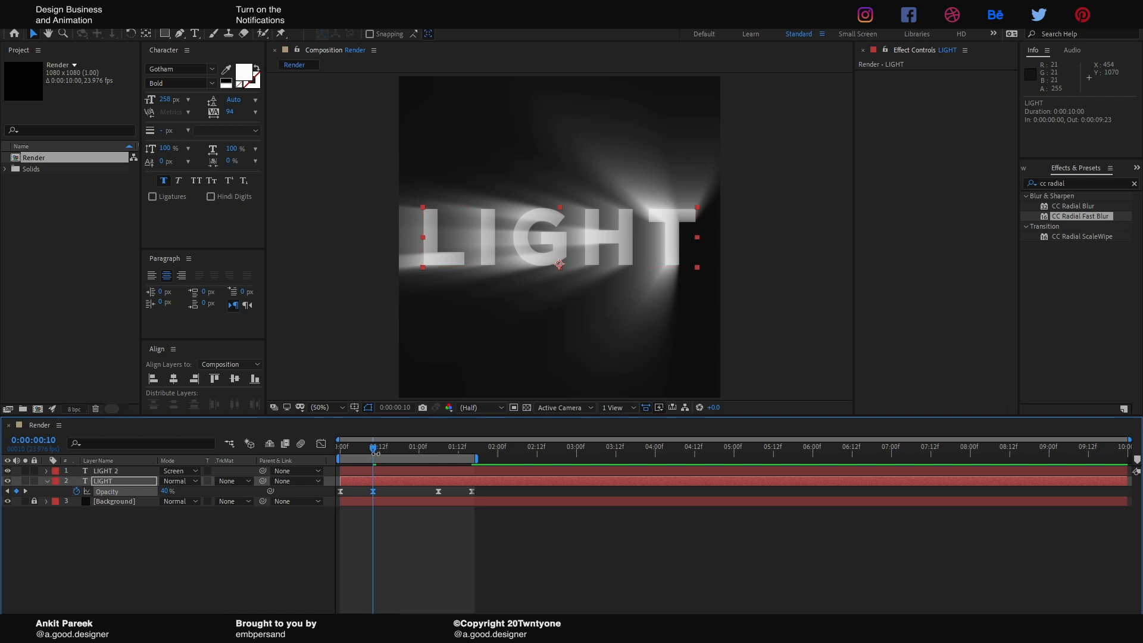
# Step: Set the unblurred LIGHT layer's opacity keyframe at 0:00:01:06 to 40%
pyautogui.moveTo(376, 451); pyautogui.dragTo(441, 450)
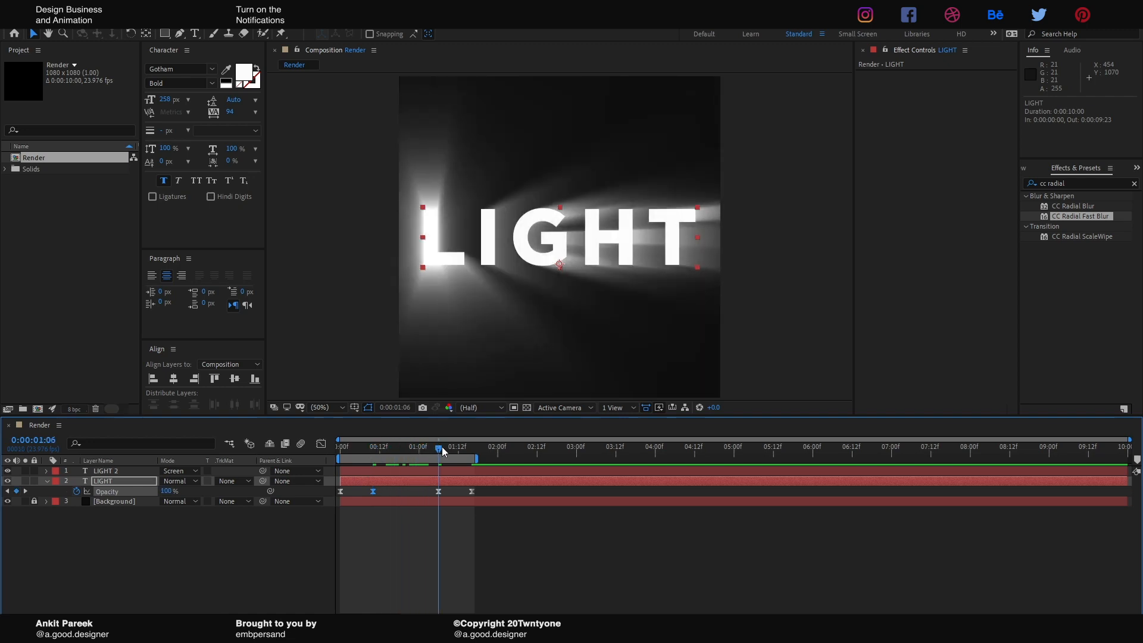
pyautogui.click(166, 491)
pyautogui.write('40')
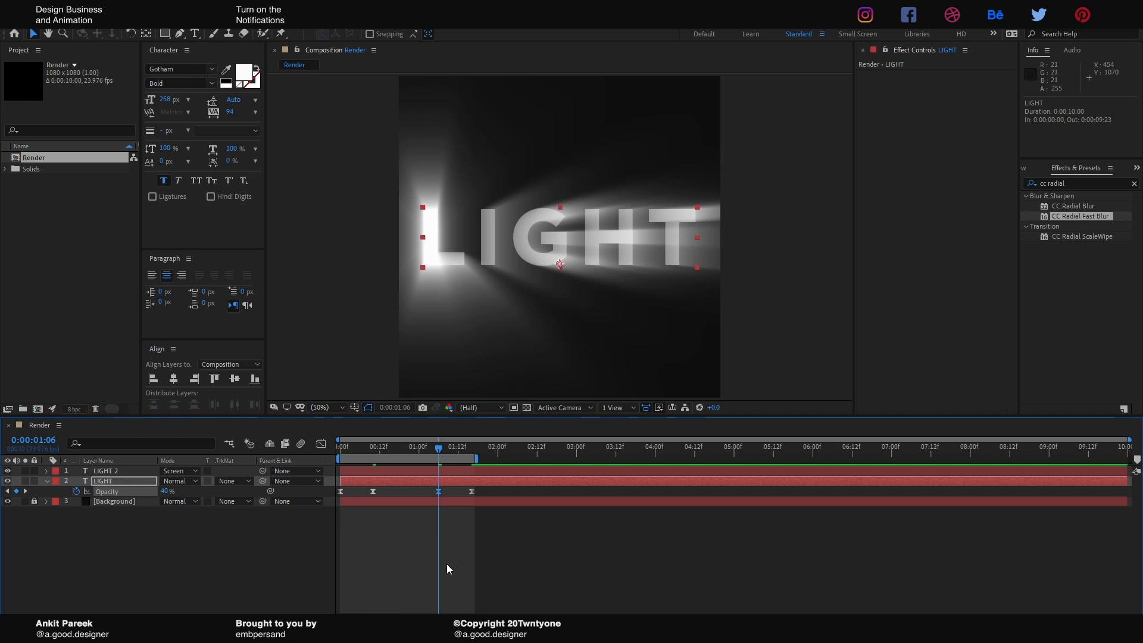
pyautogui.click(483, 562)
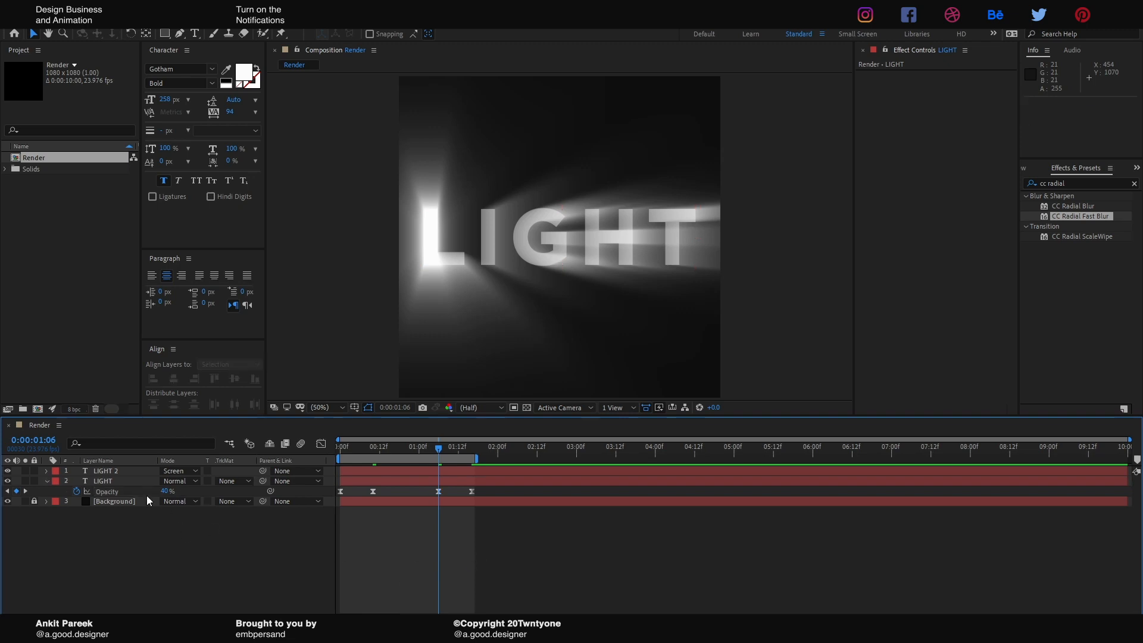
# Step: Change the text colour of the lower LIGHT layer from white to a light green, about B1FFAD
pyautogui.click(123, 480)
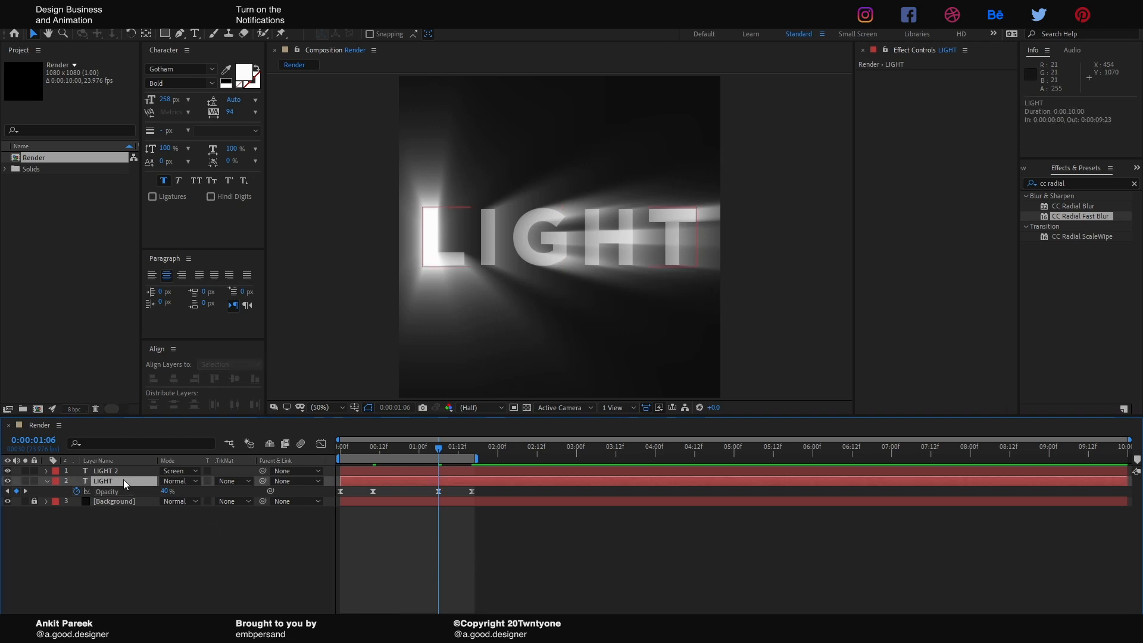
pyautogui.click(244, 72)
pyautogui.moveTo(672, 252); pyautogui.dragTo(692, 233)
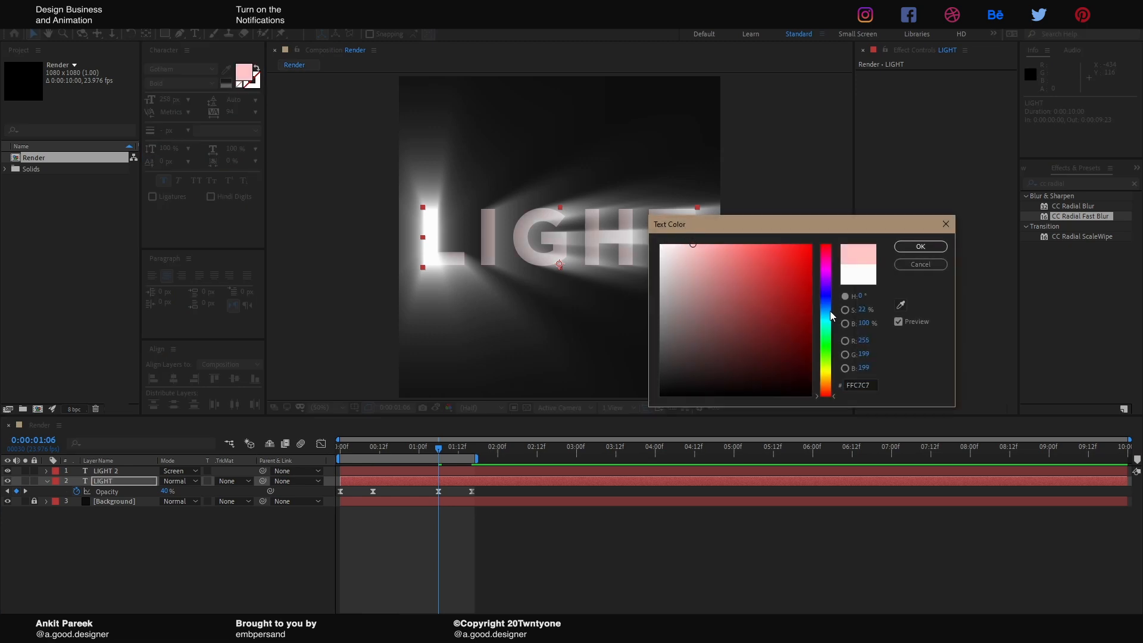
pyautogui.click(830, 313)
pyautogui.click(828, 347)
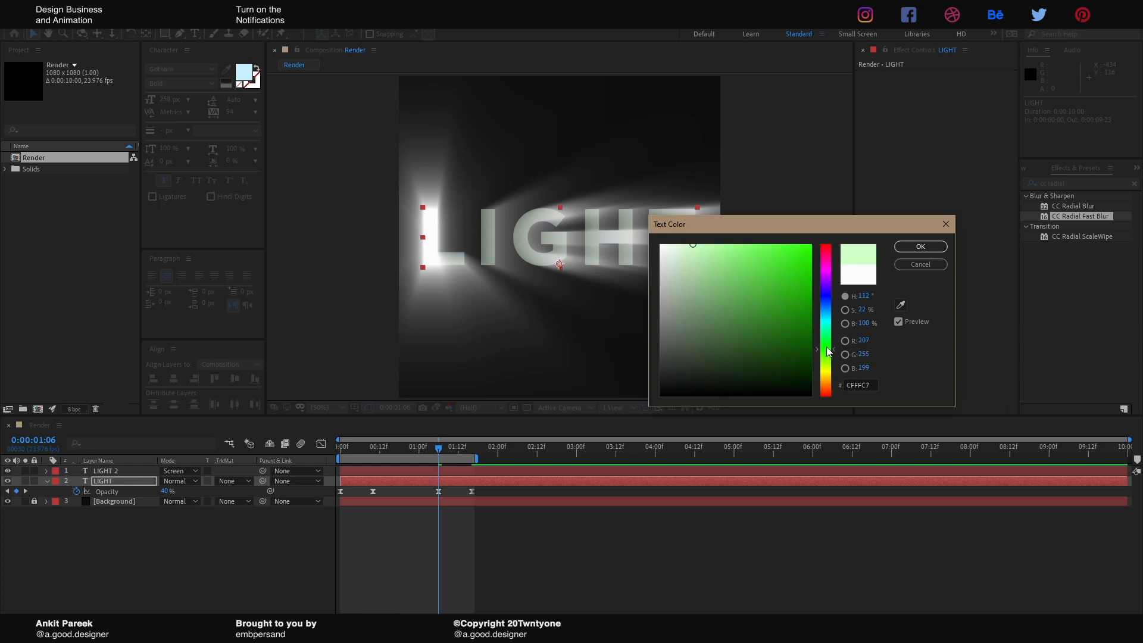
pyautogui.click(704, 244)
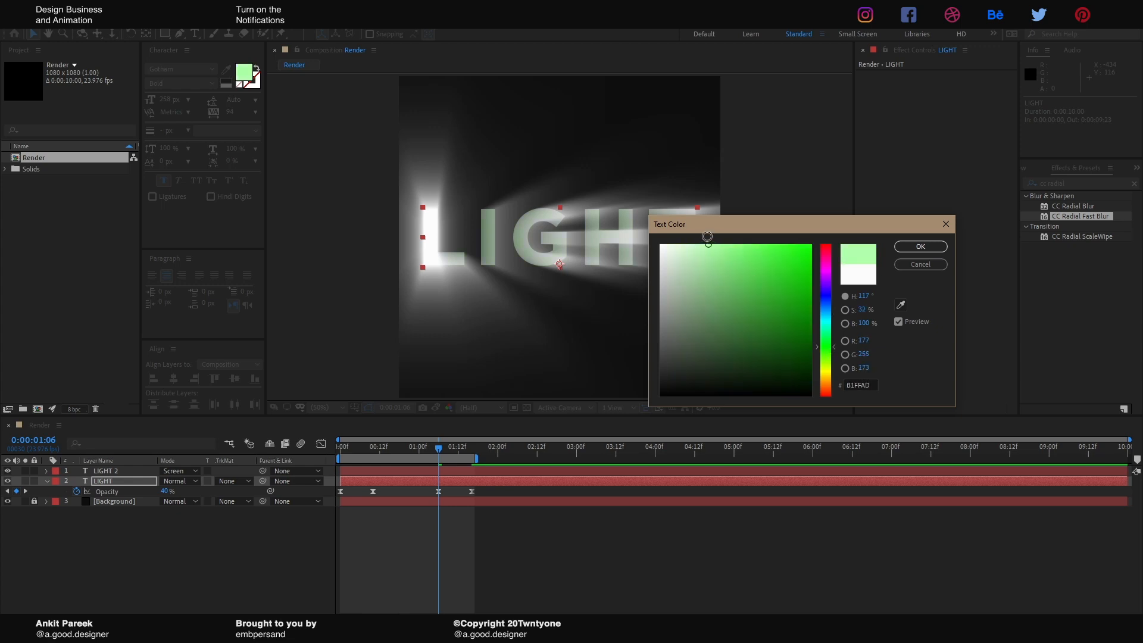
pyautogui.click(920, 246)
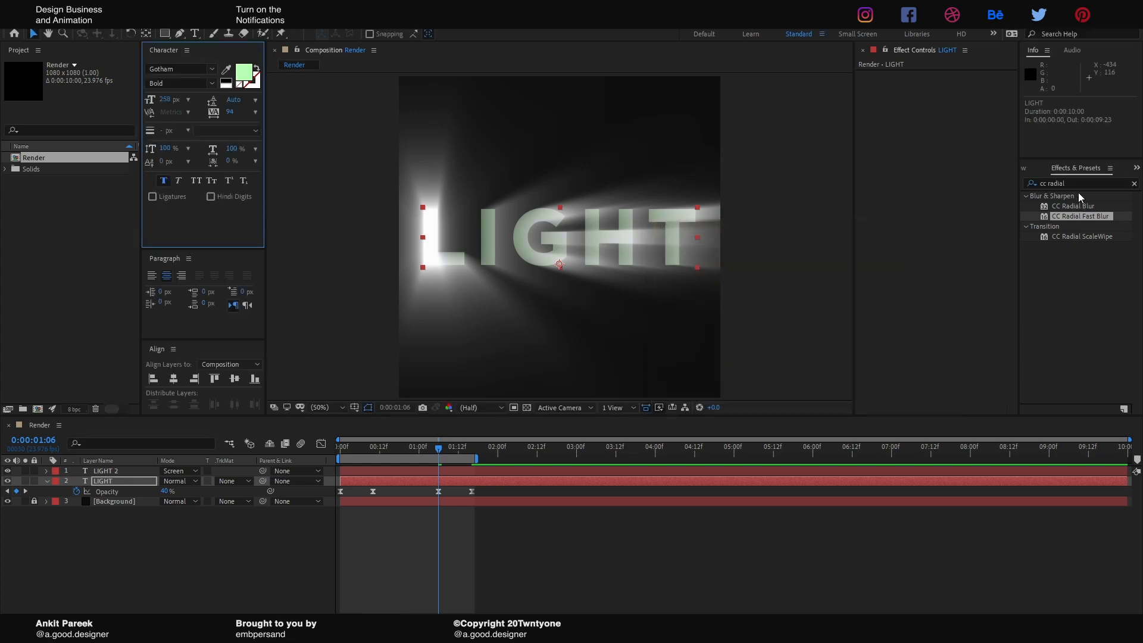
# Step: Find the Gaussian Blur effect and apply it to the lower LIGHT layer
pyautogui.moveTo(1088, 183); pyautogui.dragTo(1002, 185)
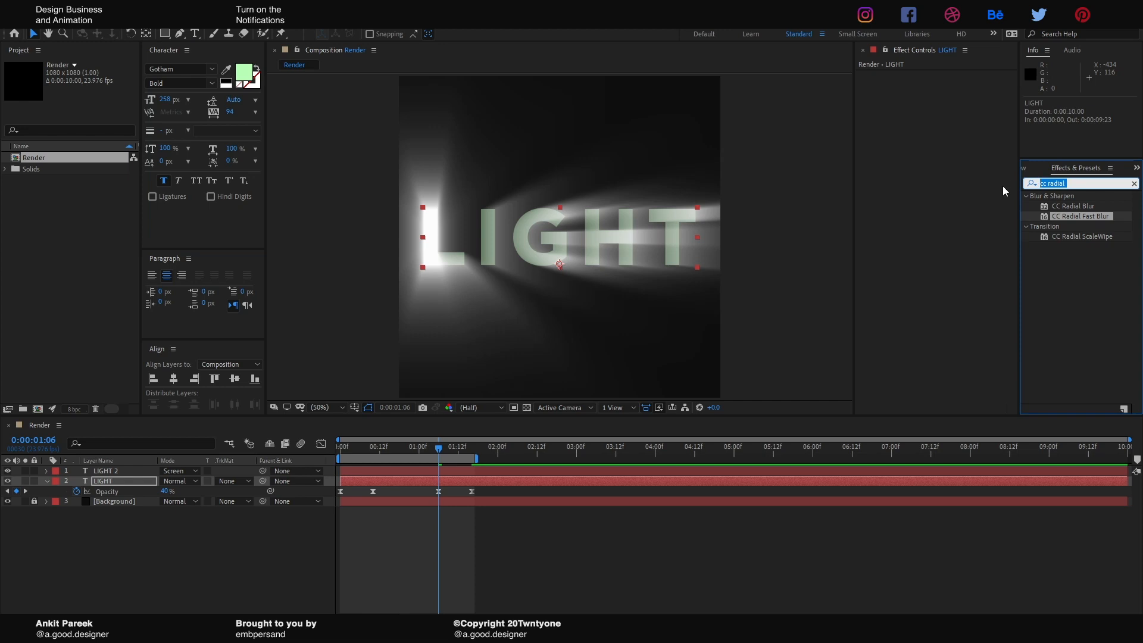
pyautogui.write('gauss')
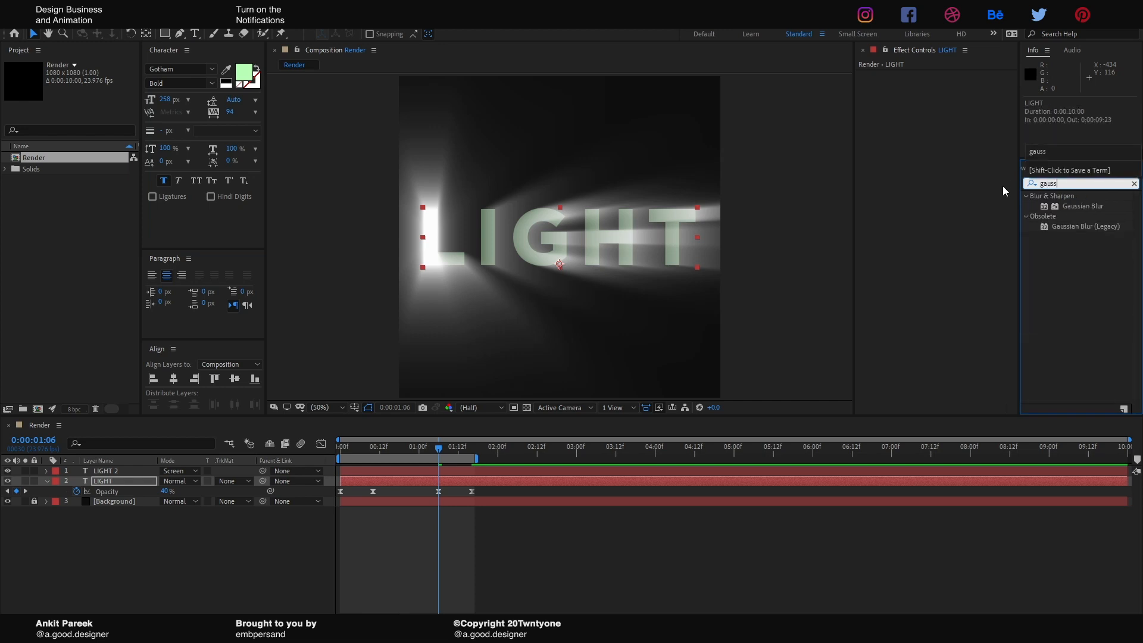
pyautogui.moveTo(1097, 203); pyautogui.dragTo(953, 220)
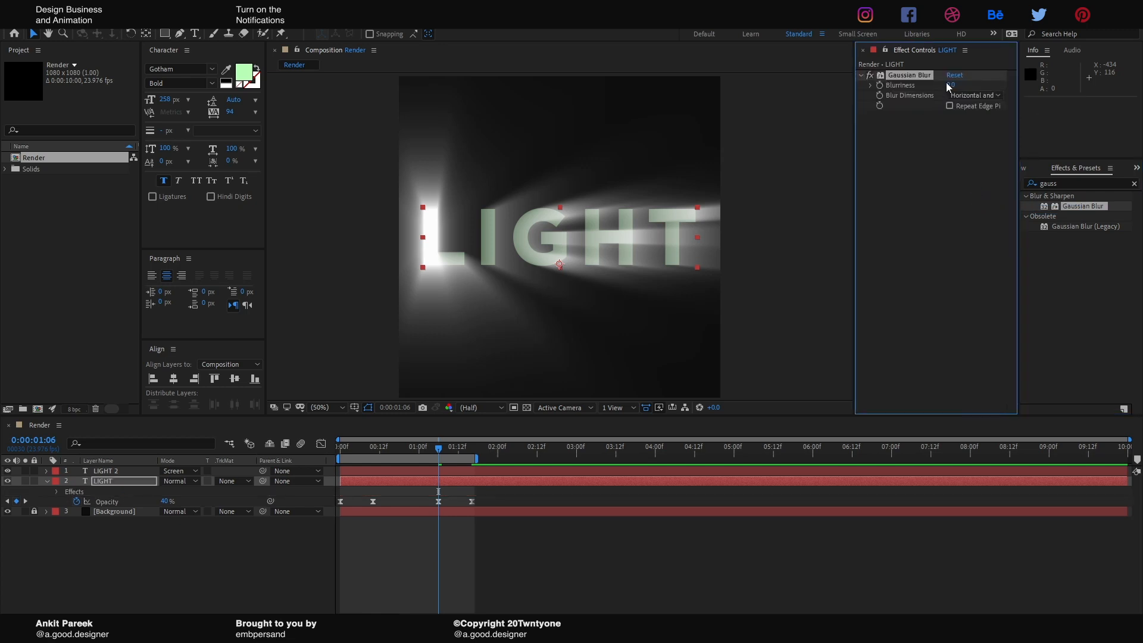
# Step: Set the Gaussian Blur blurriness on the LIGHT layer to 25 and preview the animation
pyautogui.moveTo(947, 84); pyautogui.dragTo(1023, 83)
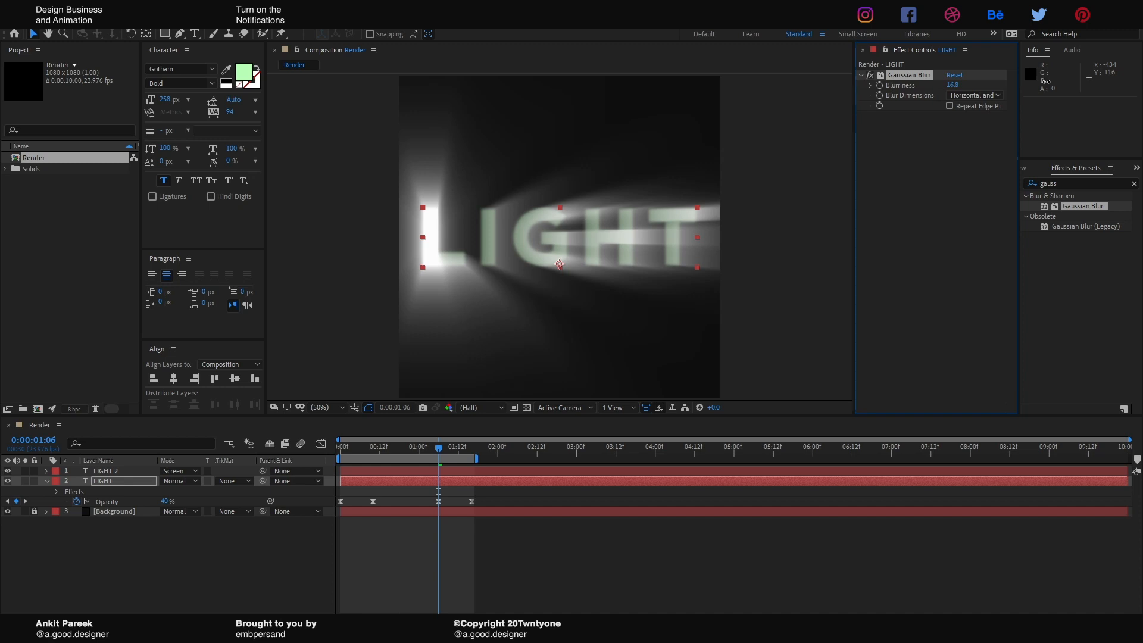
pyautogui.click(954, 85)
pyautogui.write('25')
pyautogui.press('Return')
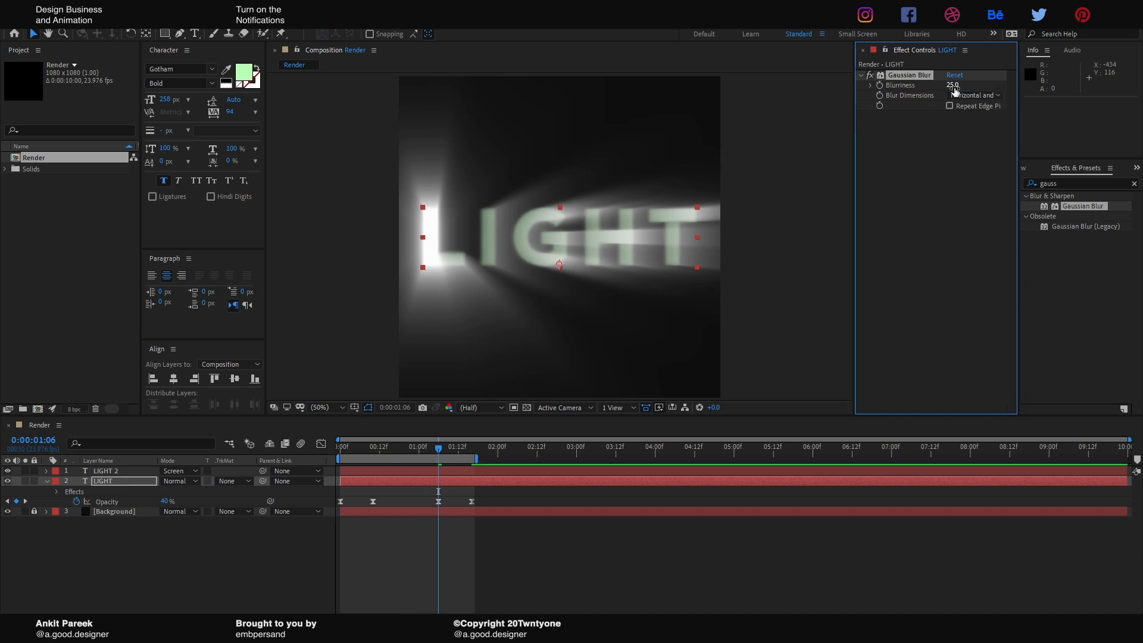
pyautogui.click(797, 274)
pyautogui.click(96, 534)
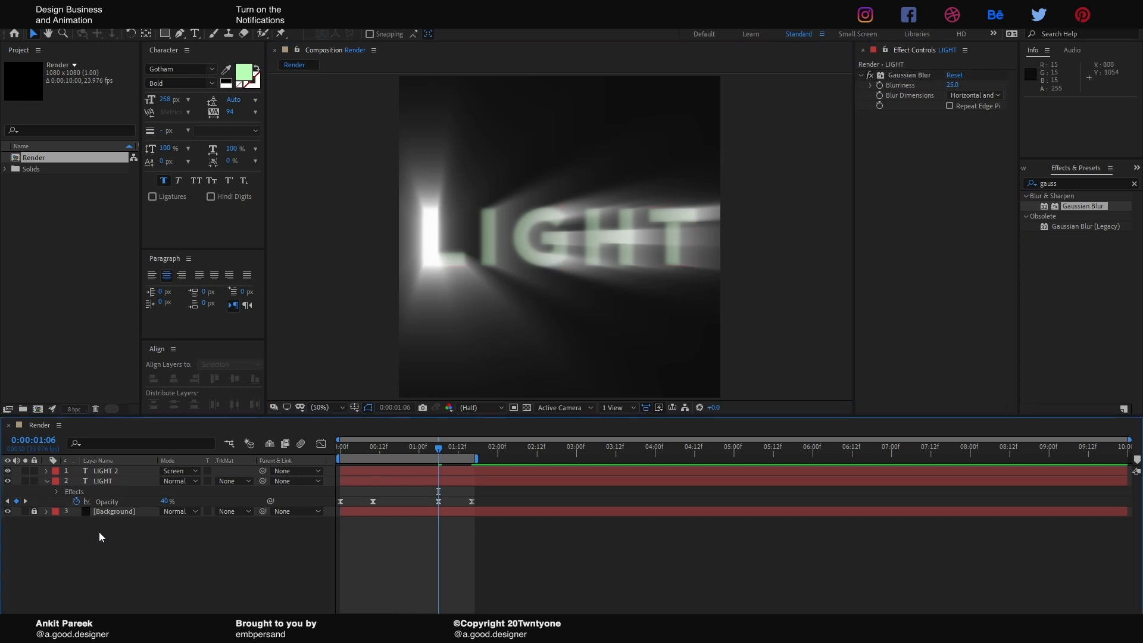
pyautogui.press('space')
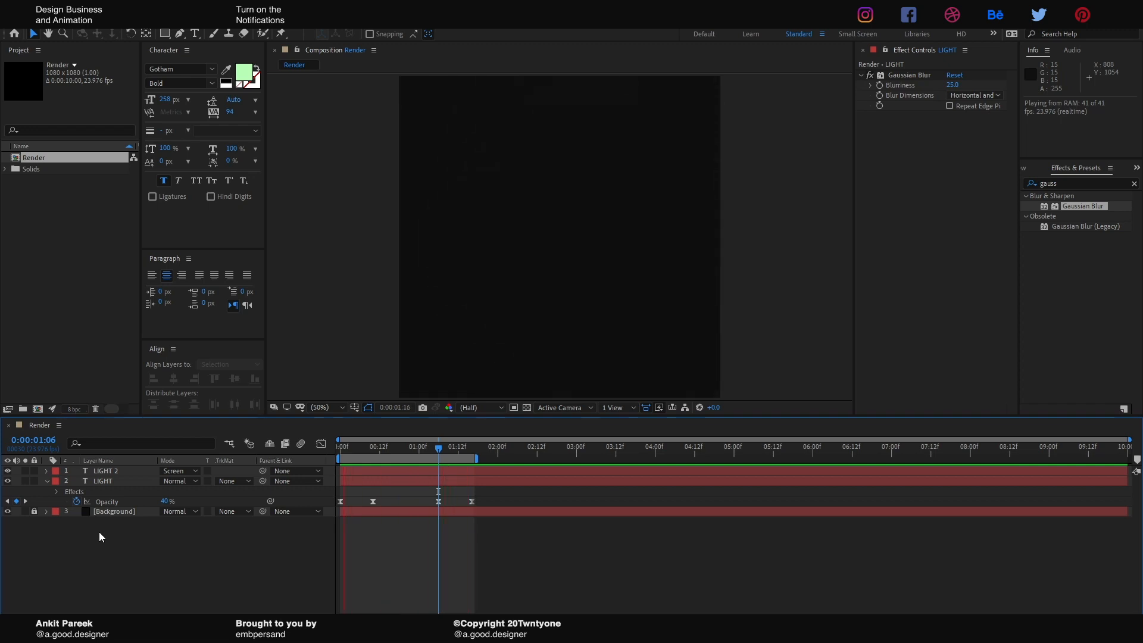
# Step: Find the Fill effect under Generate and apply it to the LIGHT 2 layer
pyautogui.click(109, 471)
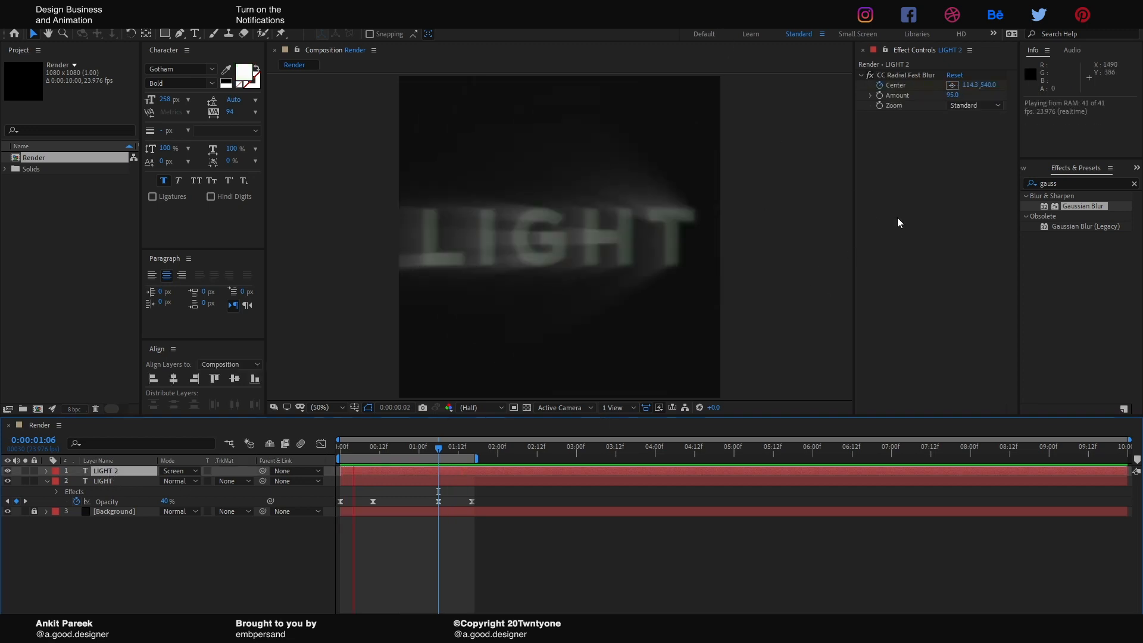
pyautogui.click(1066, 184)
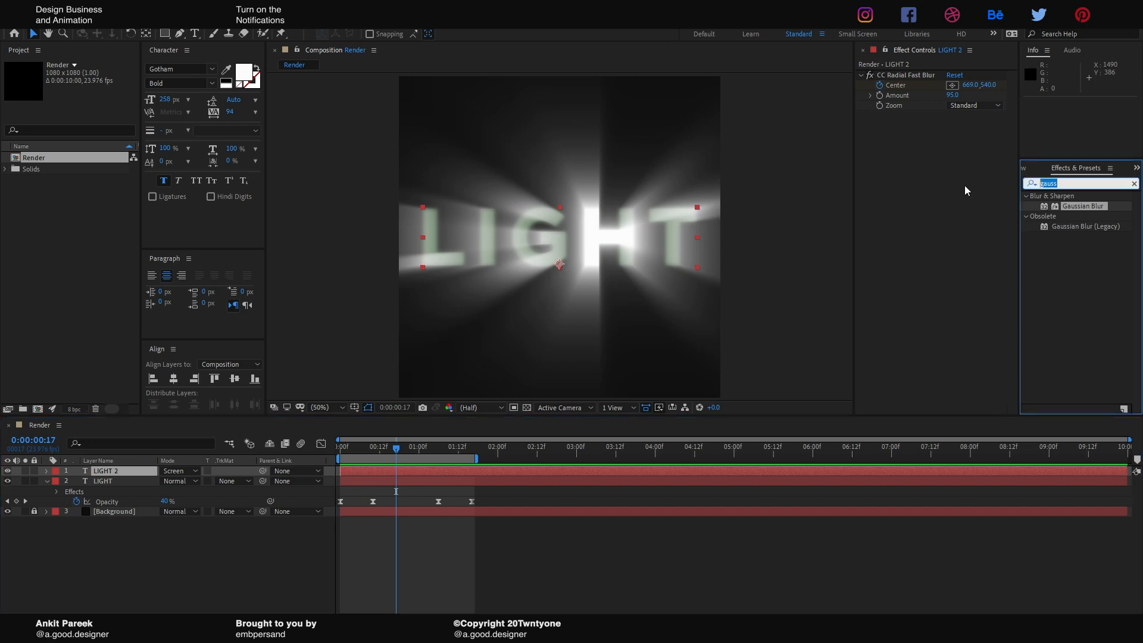
pyautogui.write('fill')
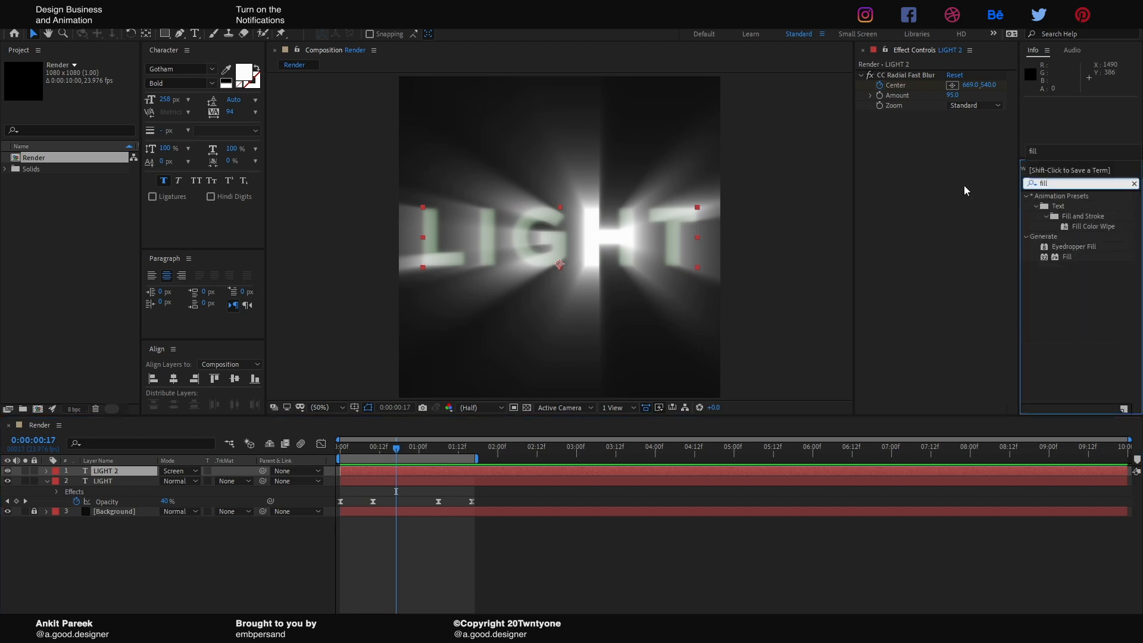
pyautogui.moveTo(1068, 256); pyautogui.dragTo(928, 187)
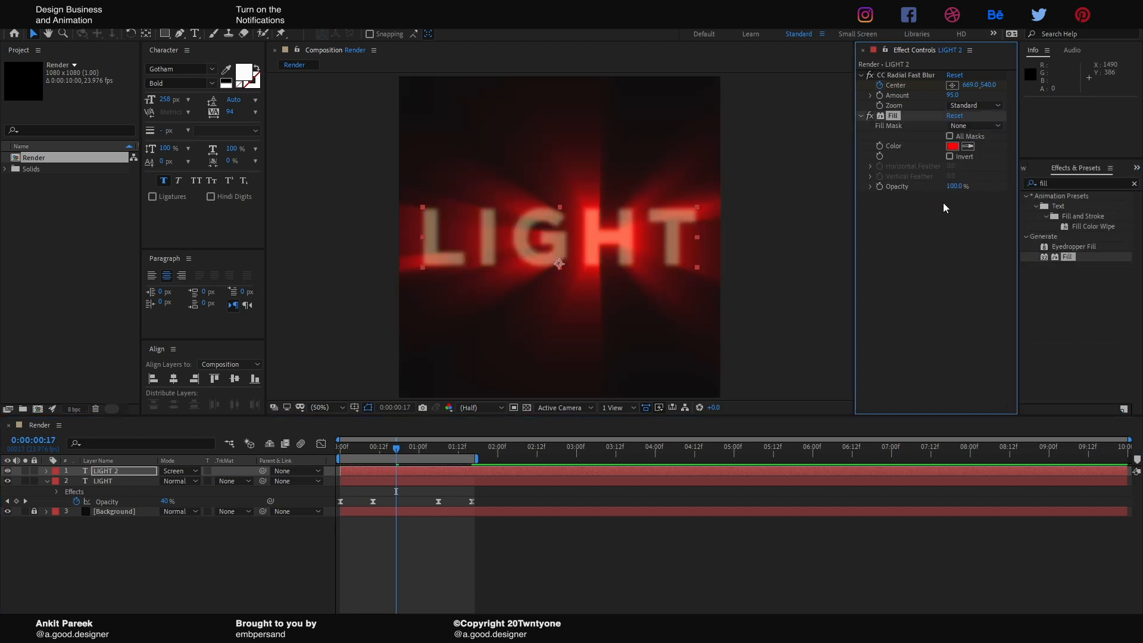
# Step: Set the Fill colour on LIGHT 2 to light green A4FF98 and preview the animation
pyautogui.click(953, 146)
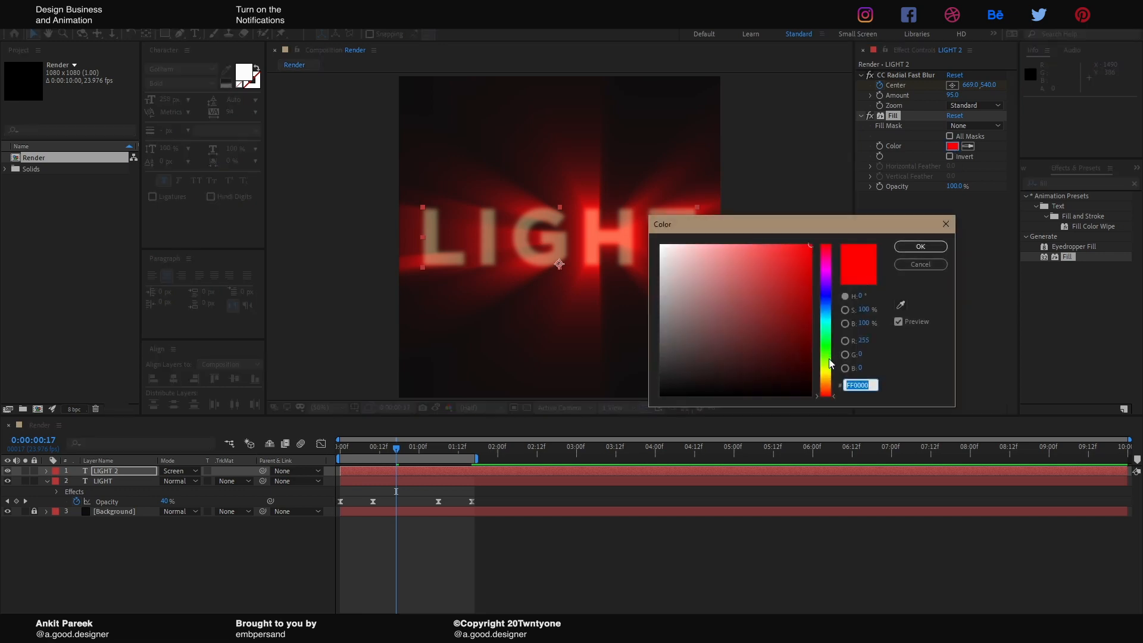
pyautogui.moveTo(832, 363); pyautogui.dragTo(831, 351)
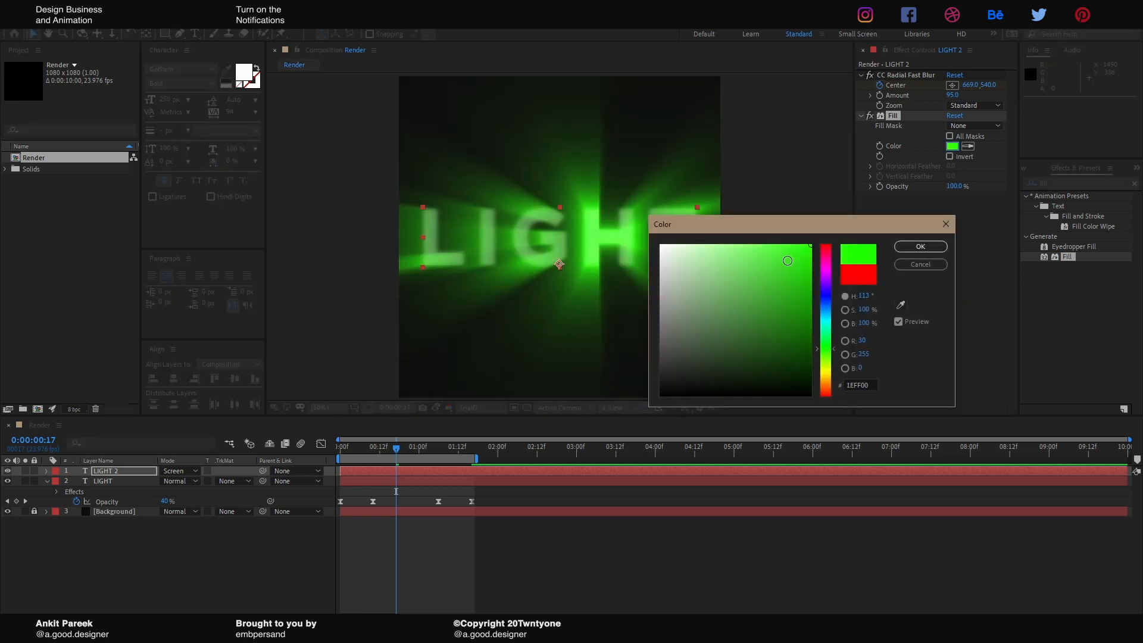
pyautogui.moveTo(787, 261); pyautogui.dragTo(720, 224)
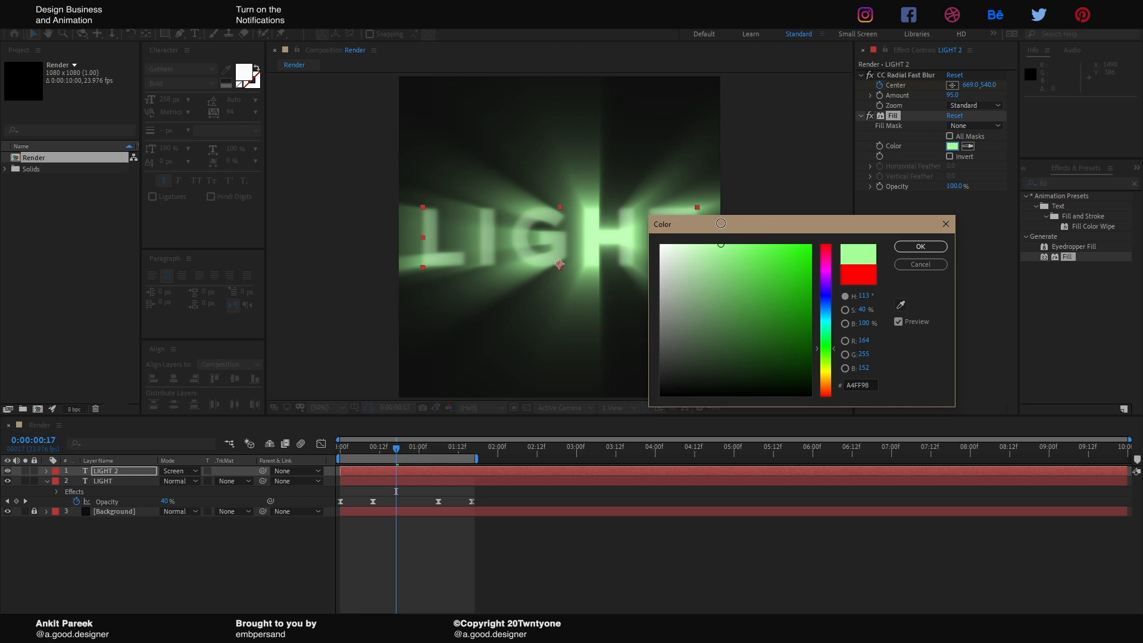
pyautogui.click(920, 246)
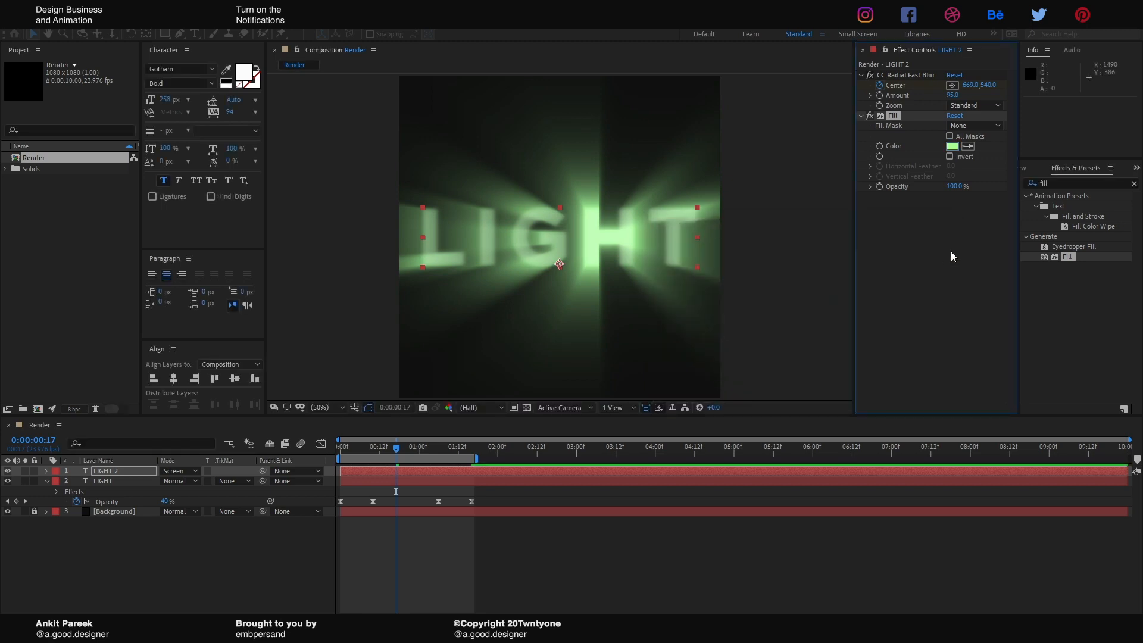
pyautogui.click(791, 279)
pyautogui.press('space')
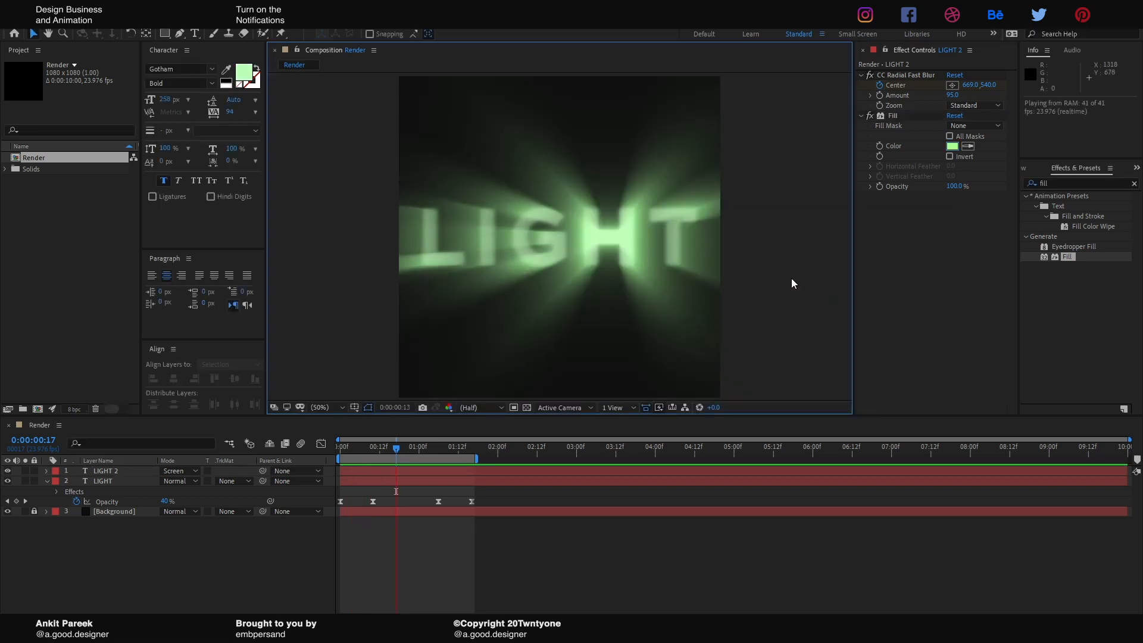